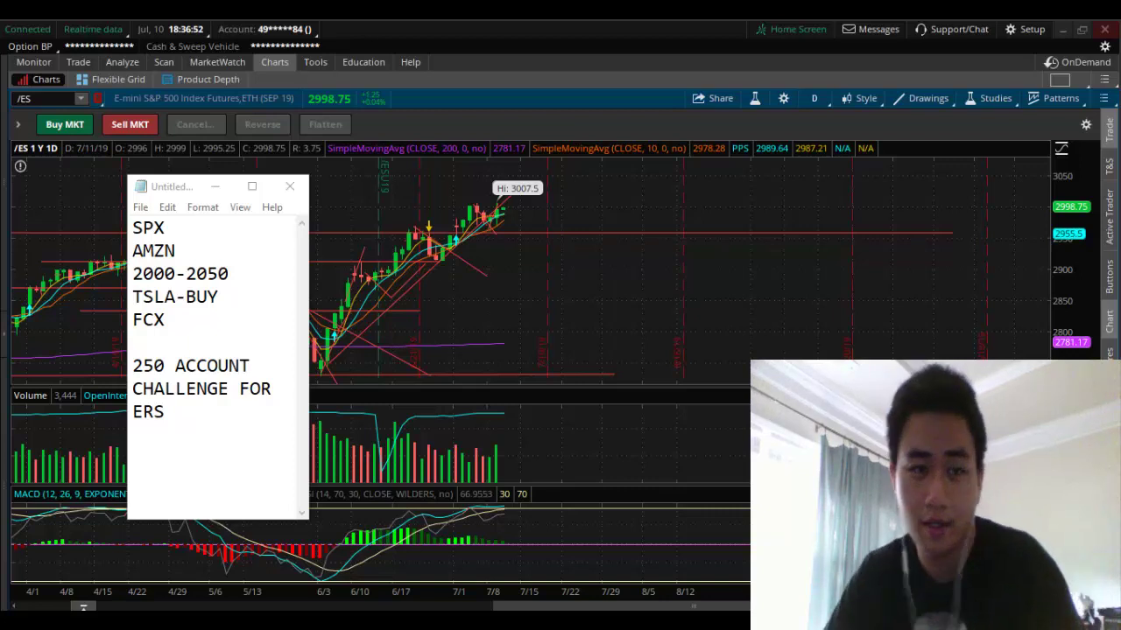
# Move the trading-notes window beside the webcam and highlight the 2000-2050 and challenge lines
pyautogui.click(180, 195)
pyautogui.moveTo(180, 194); pyautogui.dragTo(761, 168)
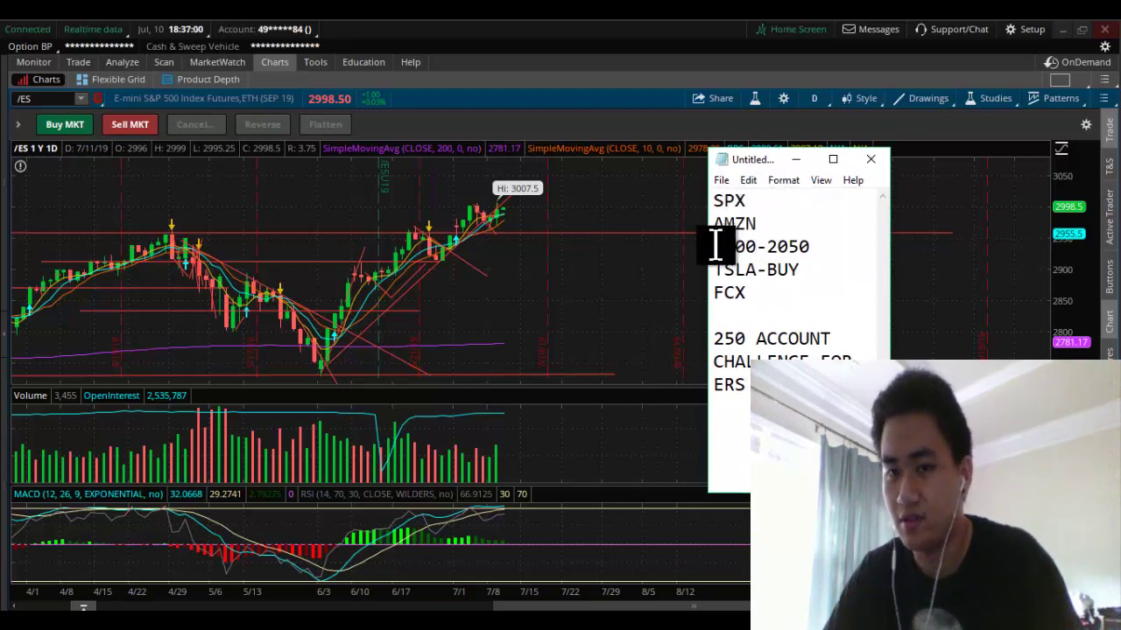
pyautogui.moveTo(715, 247)
pyautogui.mouseDown()
pyautogui.moveTo(810, 247)
pyautogui.moveTo(776, 265)
pyautogui.moveTo(707, 254)
pyautogui.mouseUp()
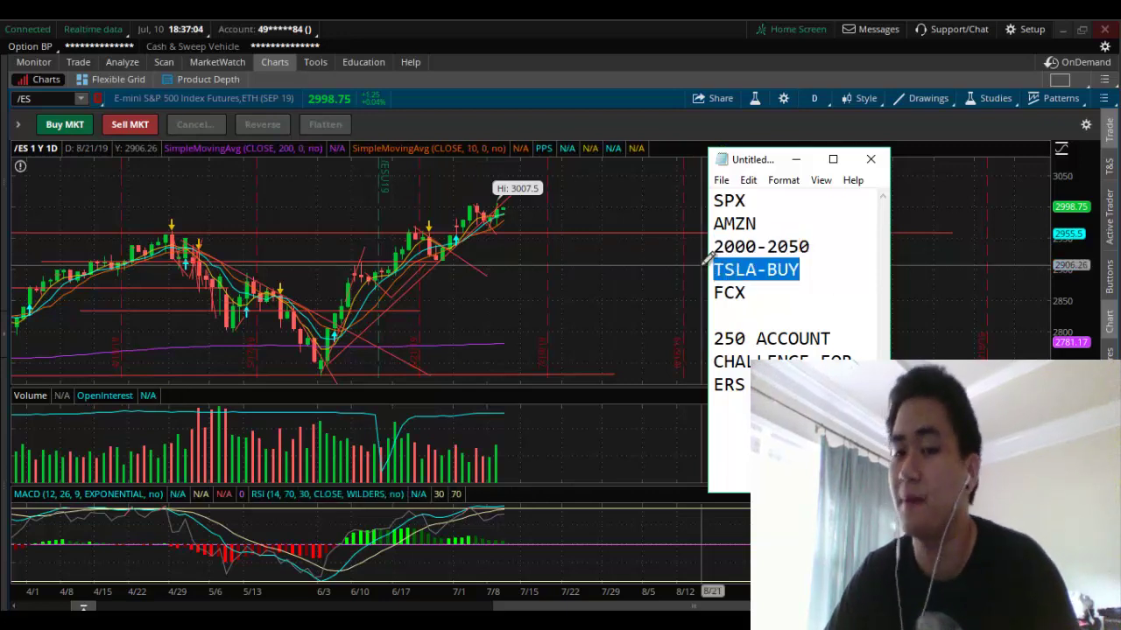
pyautogui.click(749, 297)
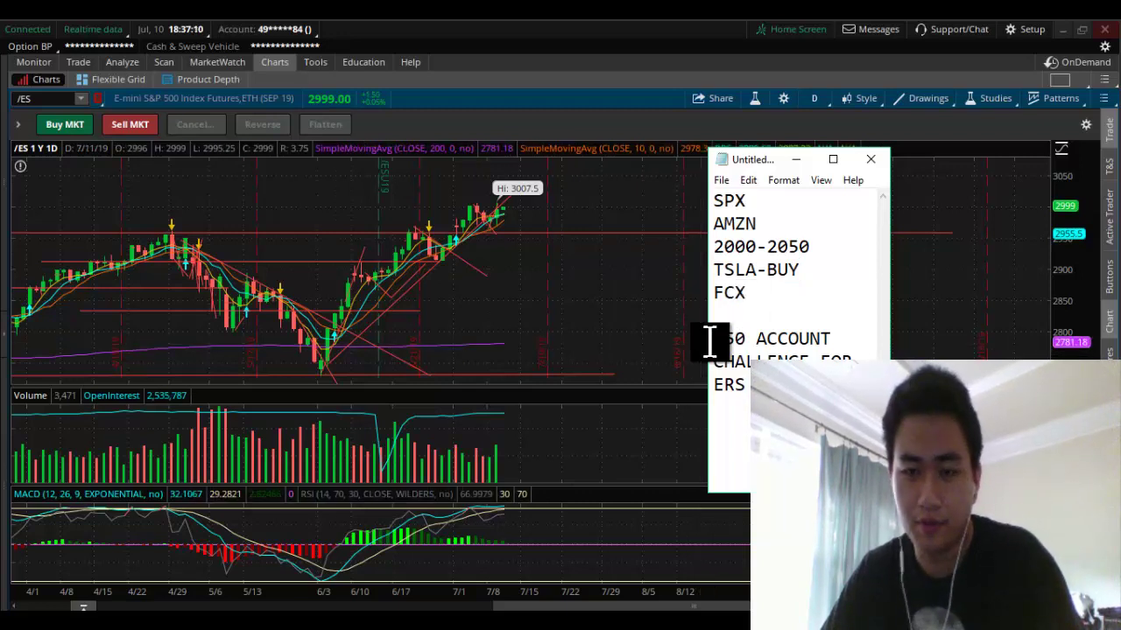
pyautogui.moveTo(708, 338)
pyautogui.mouseDown()
pyautogui.moveTo(746, 337)
pyautogui.moveTo(761, 385)
pyautogui.mouseUp()
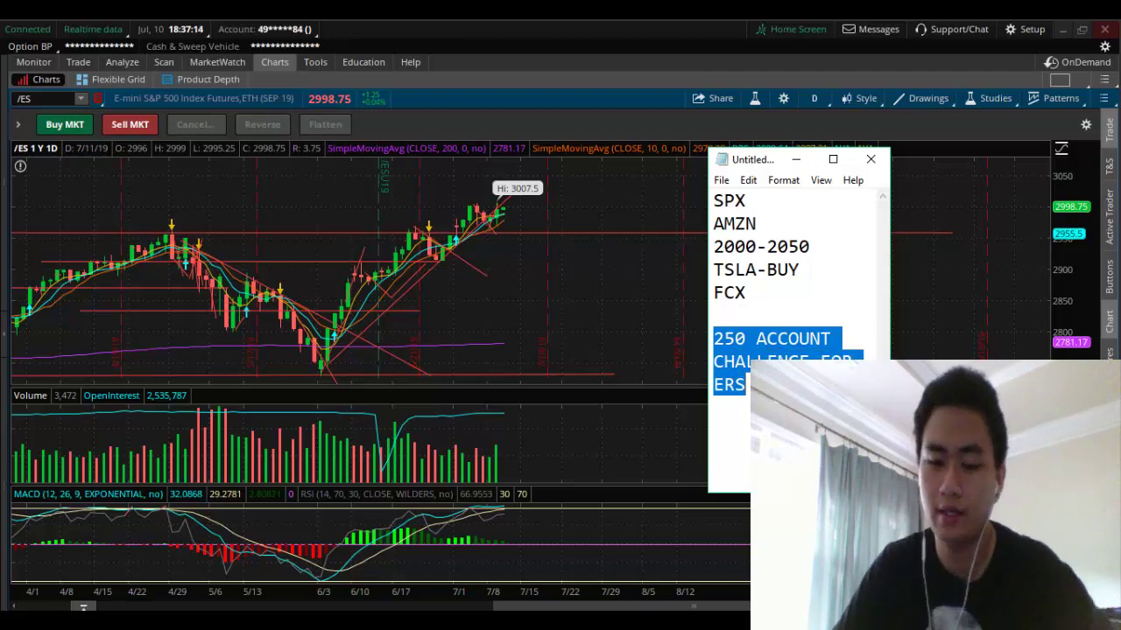
# Delete the account challenge note and replace the old list with new notes starting with SPX
pyautogui.press('BackSpace')
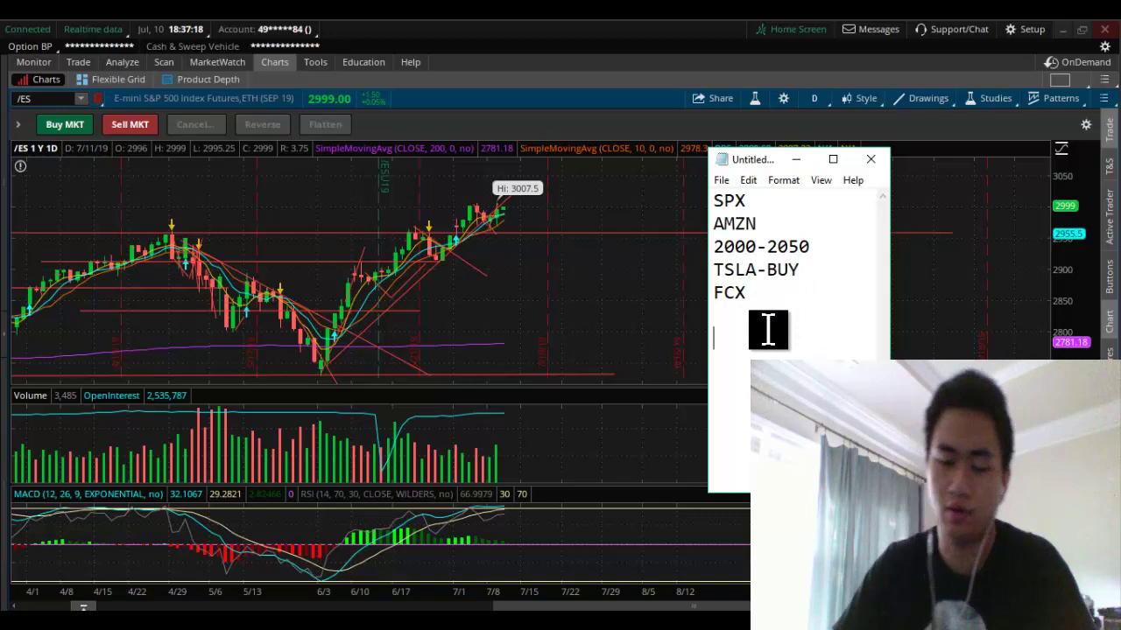
pyautogui.hotkey('ctrl', 'a')
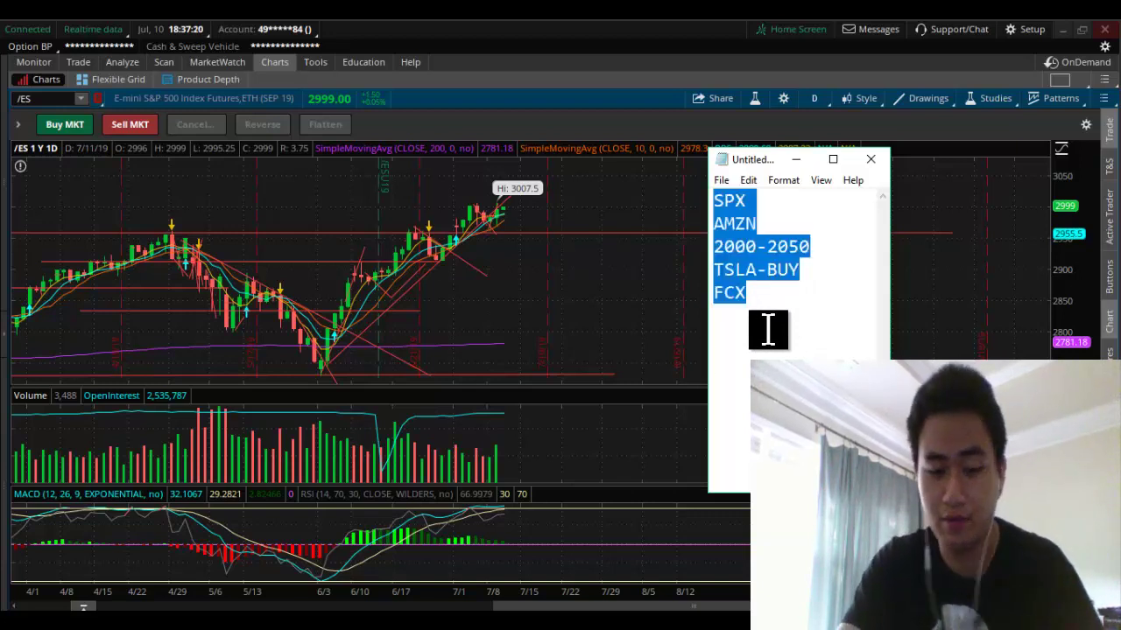
pyautogui.write('SPX')
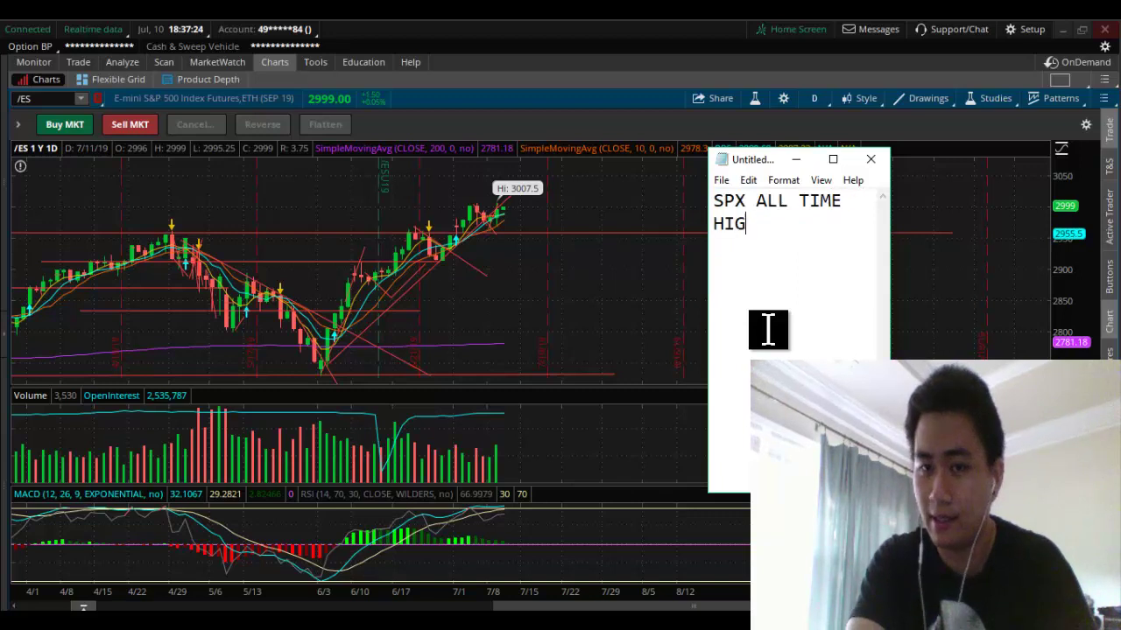
pyautogui.press('Return')
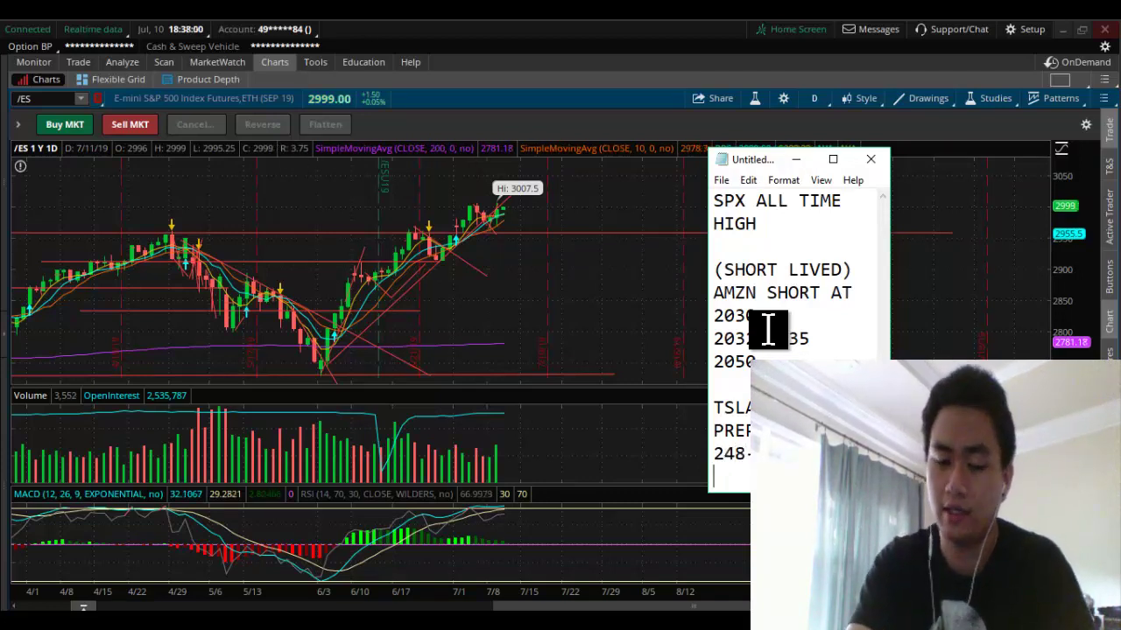
# List TSLA, AMZN, FCX, ALIBABA and NVDA on separate lines, then bring thinkorswim forward
pyautogui.press('Return')
pyautogui.press('Return')
pyautogui.write('TSLA')
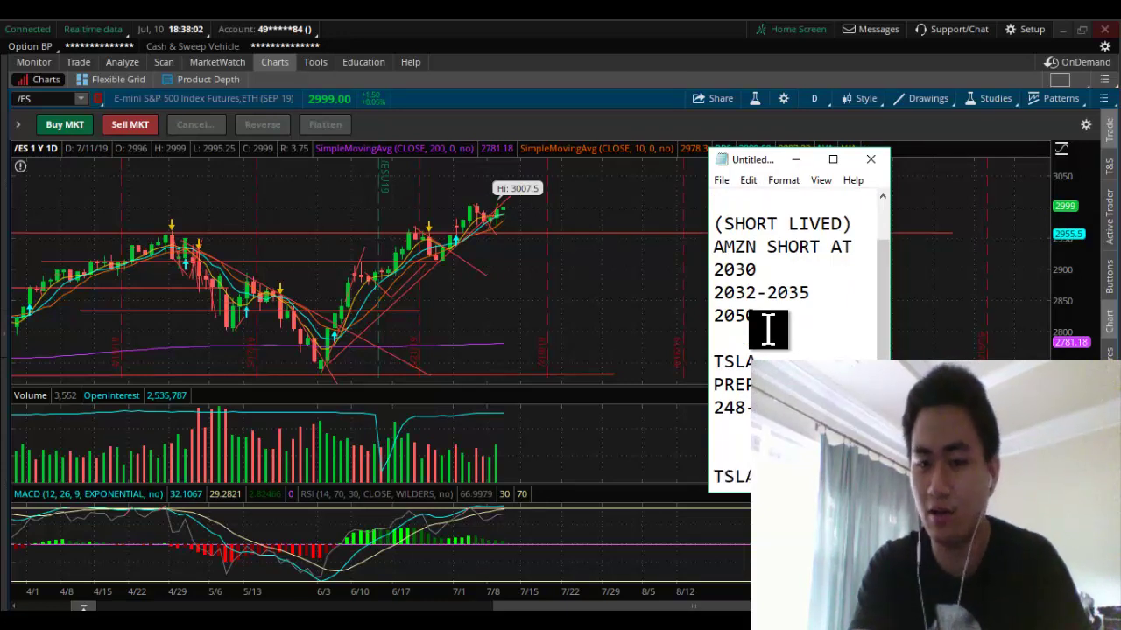
pyautogui.press('Return')
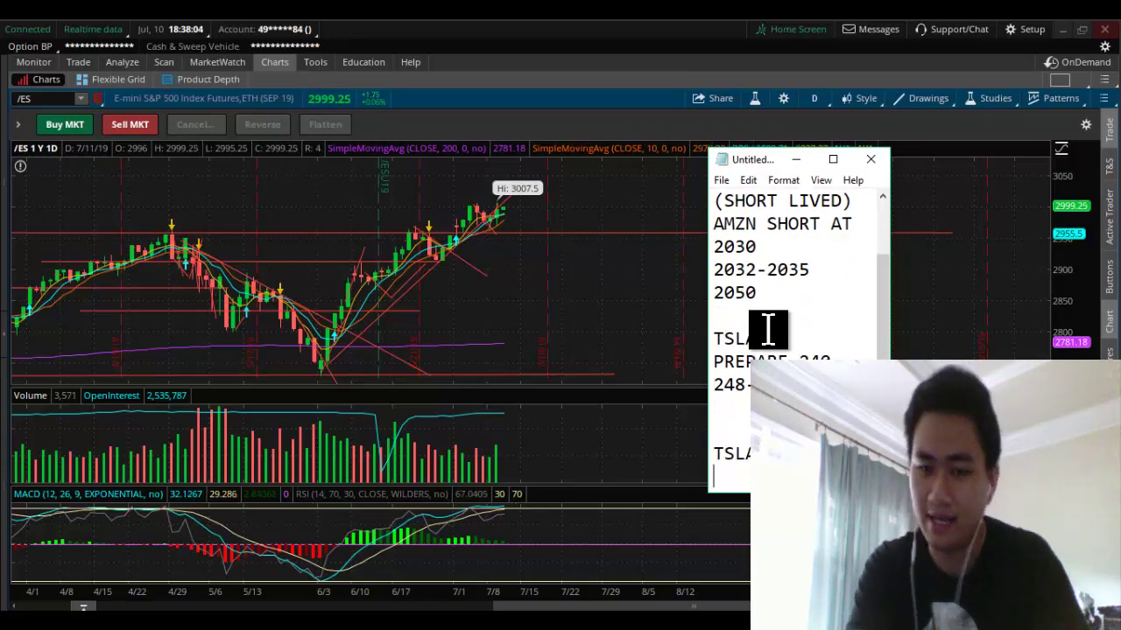
pyautogui.write('AMZN')
pyautogui.press('Return')
pyautogui.write('FCX')
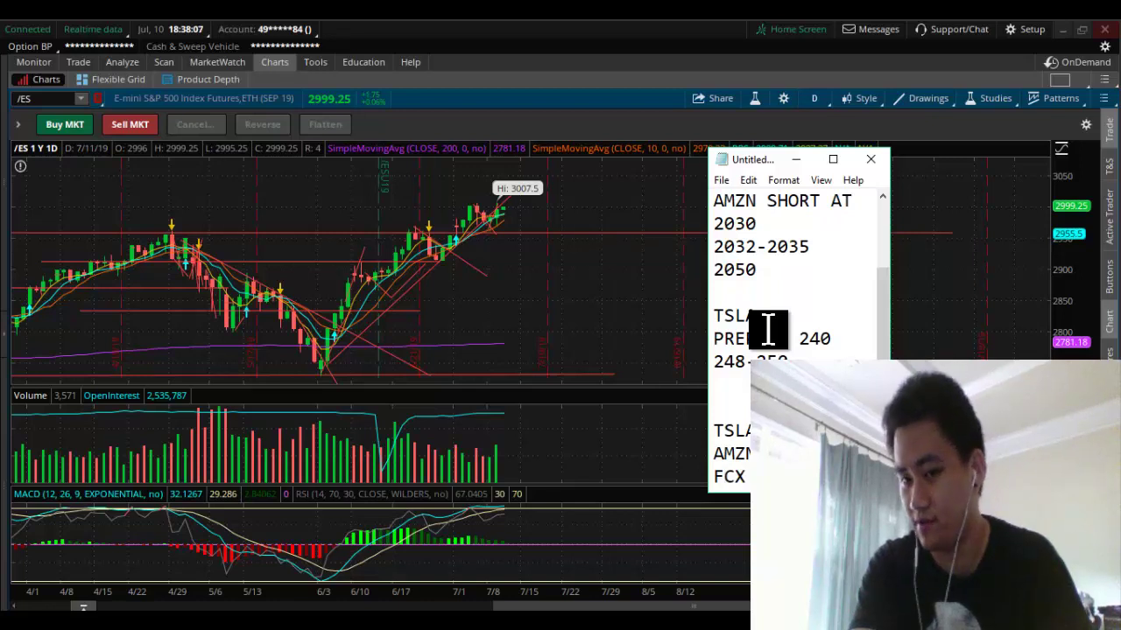
pyautogui.press('Return')
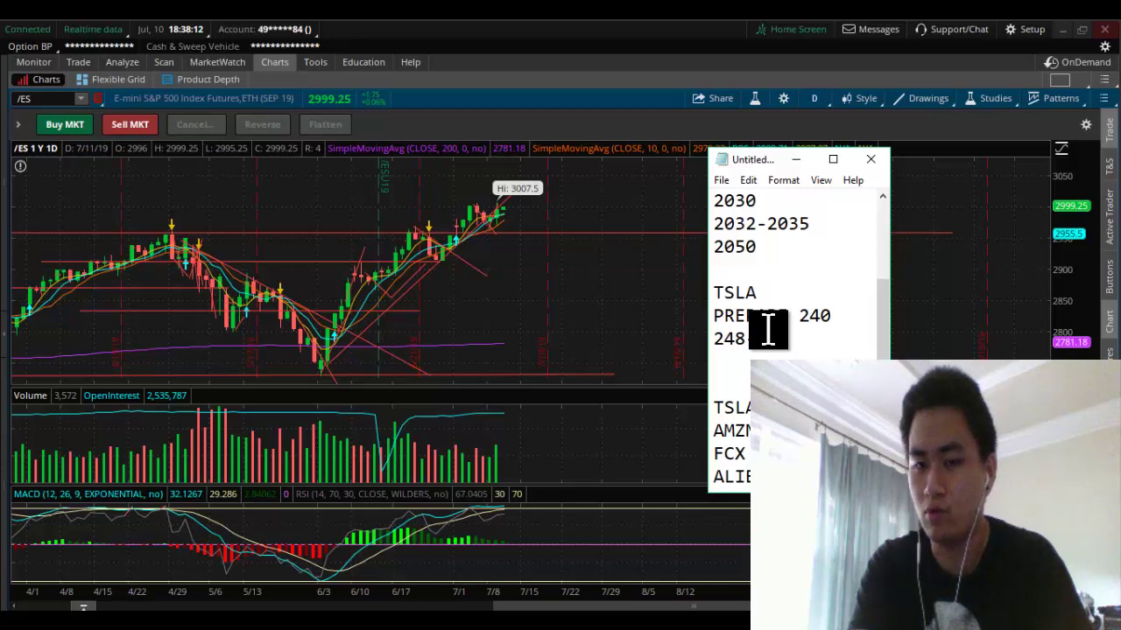
pyautogui.press('Return')
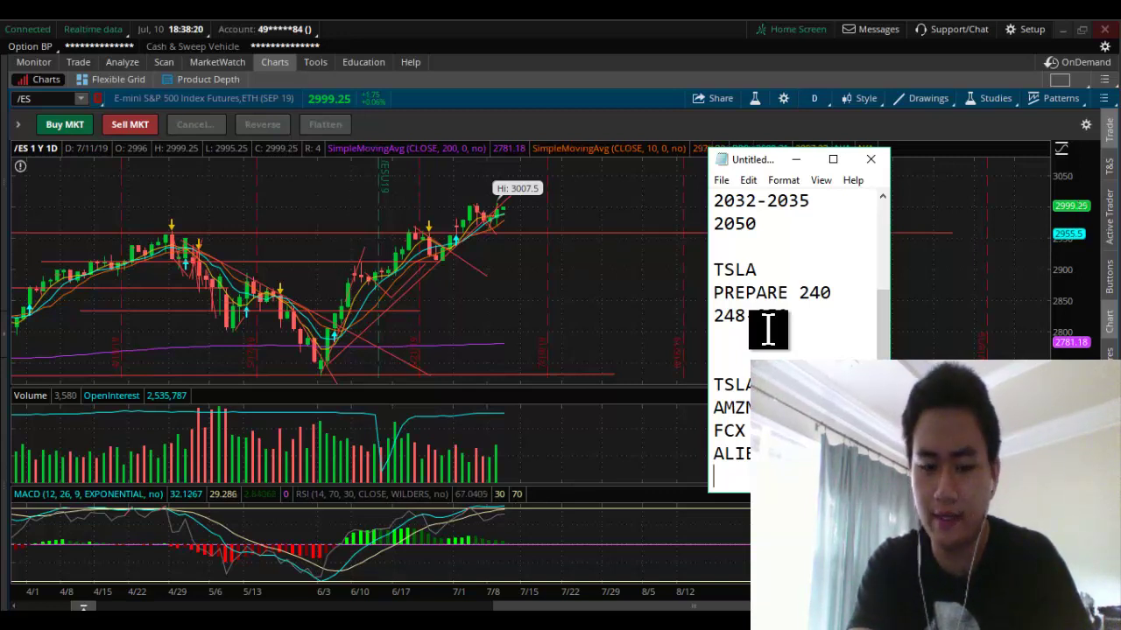
pyautogui.write('NVDA')
pyautogui.press('Return')
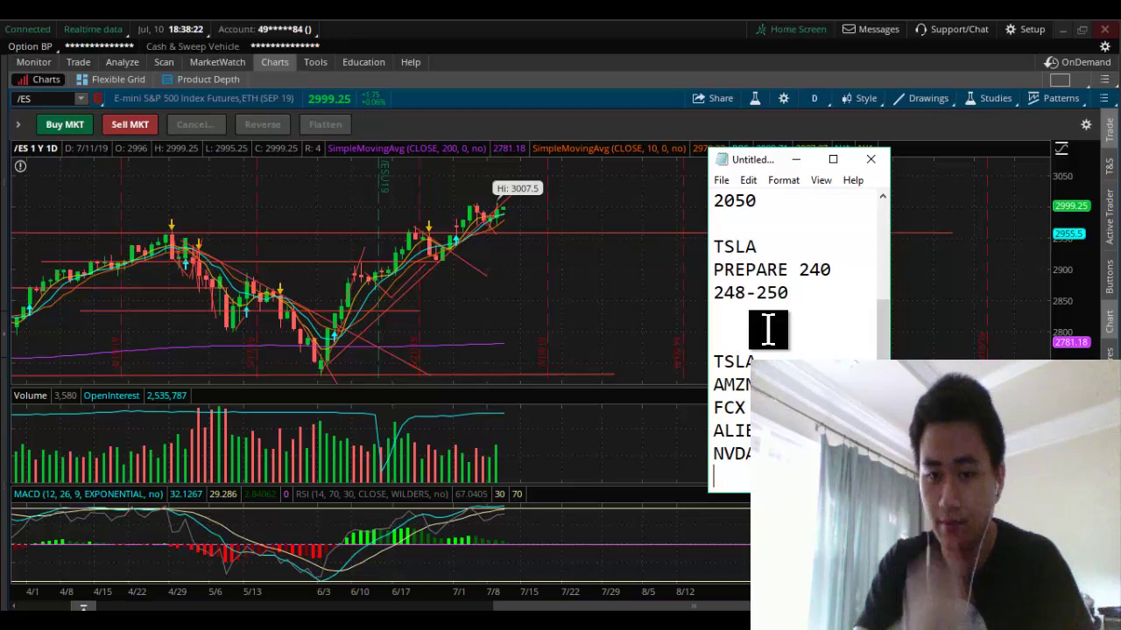
pyautogui.moveTo(727, 477); pyautogui.dragTo(692, 427)
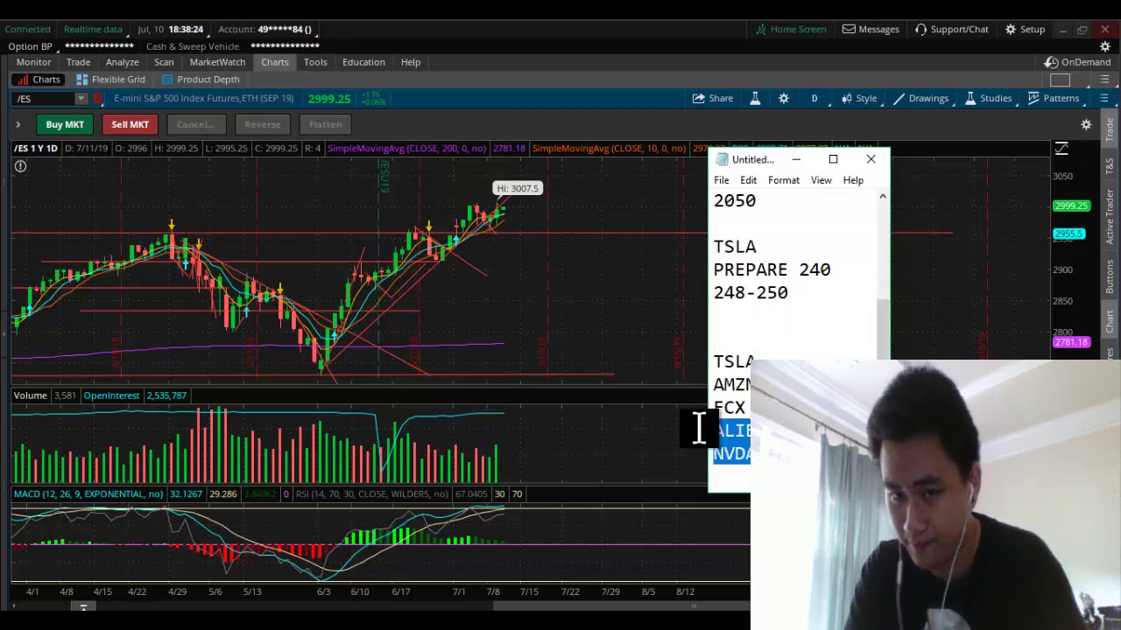
pyautogui.click(503, 63)
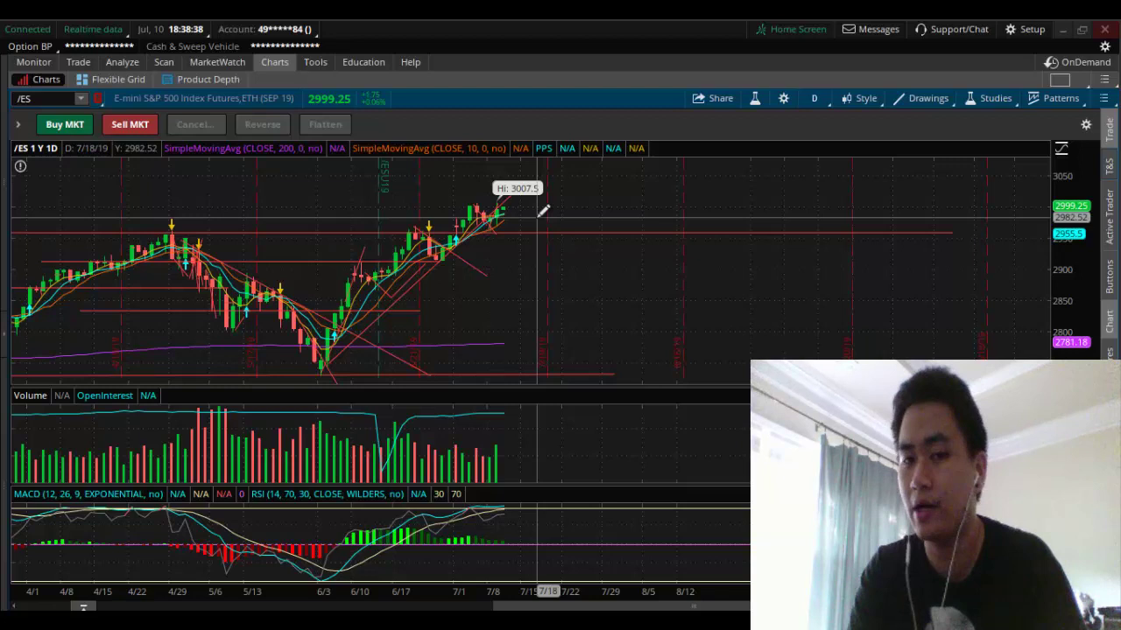
# Switch the /ES chart to hourly bars with a 5-day time interval
pyautogui.click(814, 104)
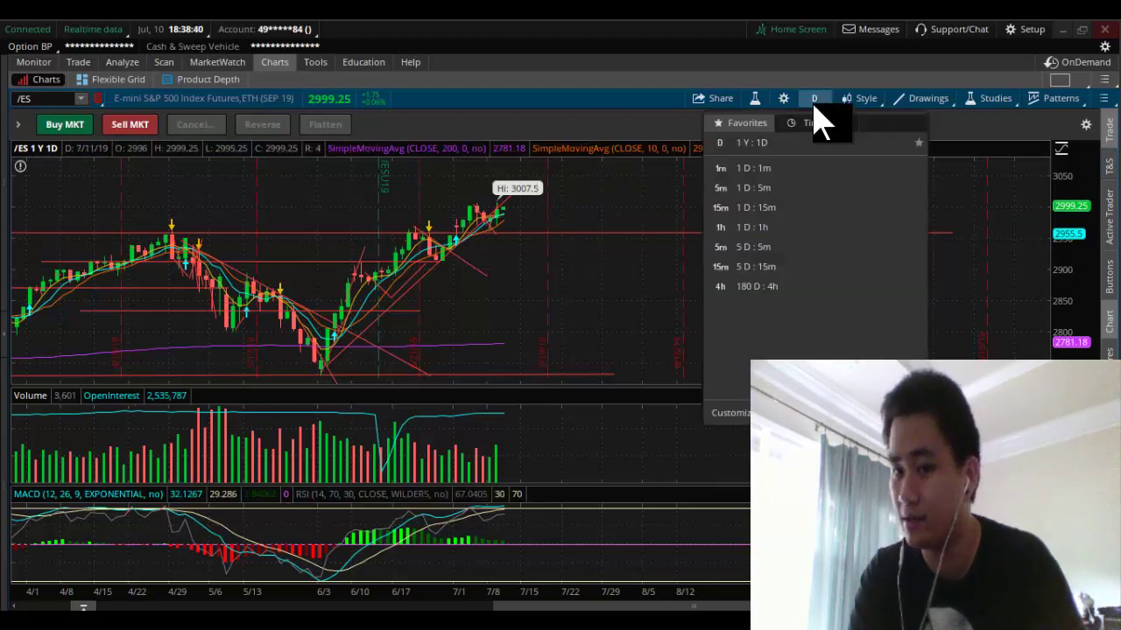
pyautogui.click(785, 229)
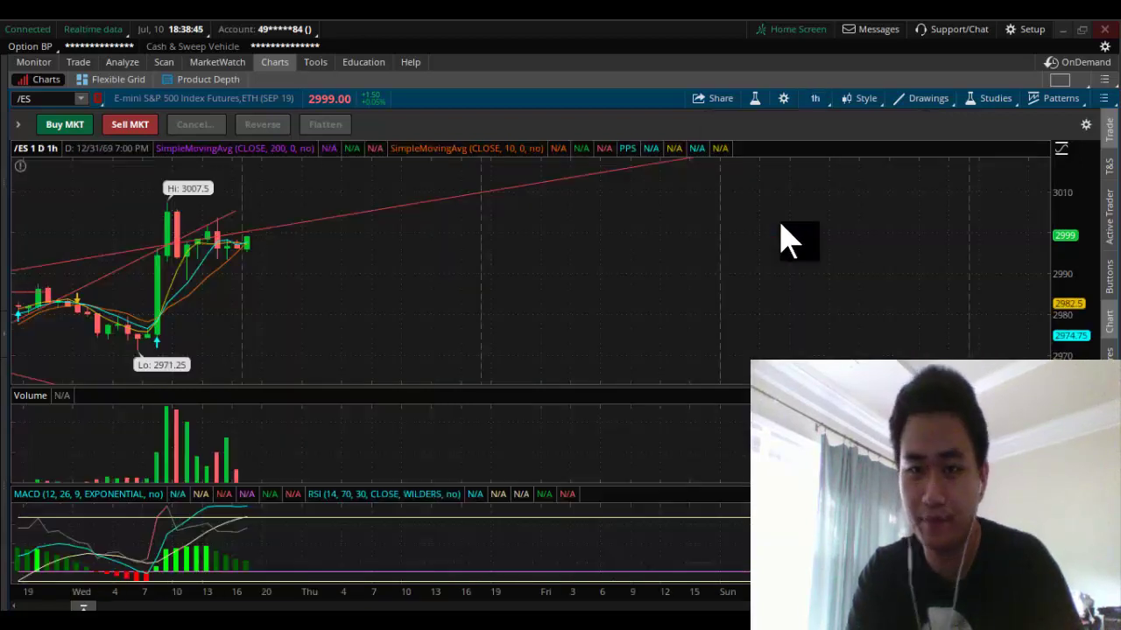
pyautogui.click(812, 96)
pyautogui.click(832, 123)
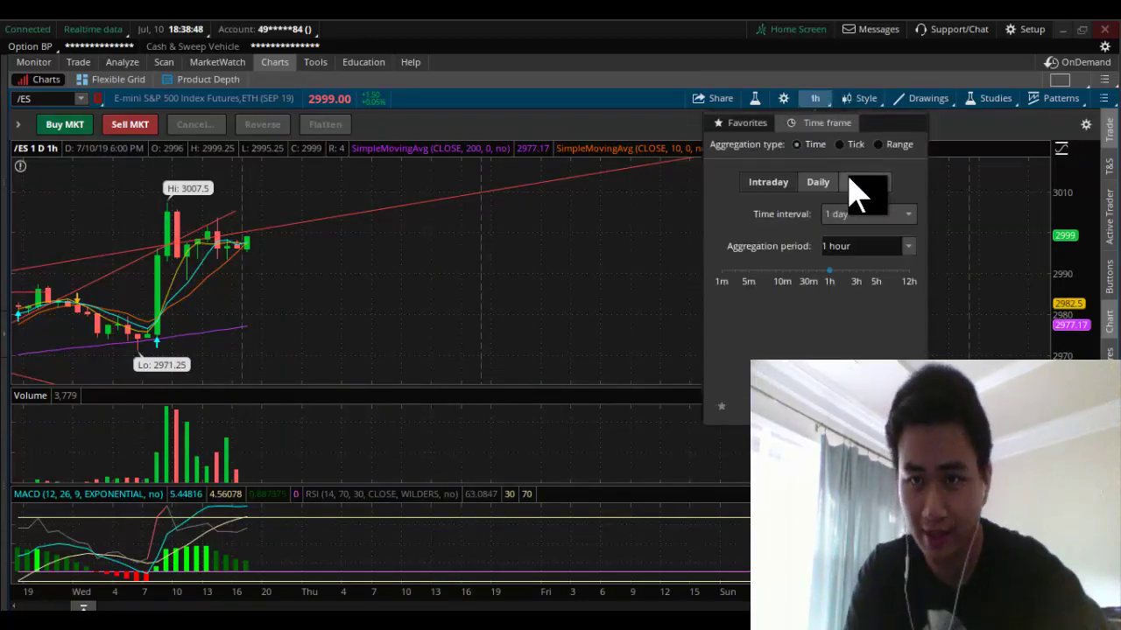
pyautogui.click(855, 219)
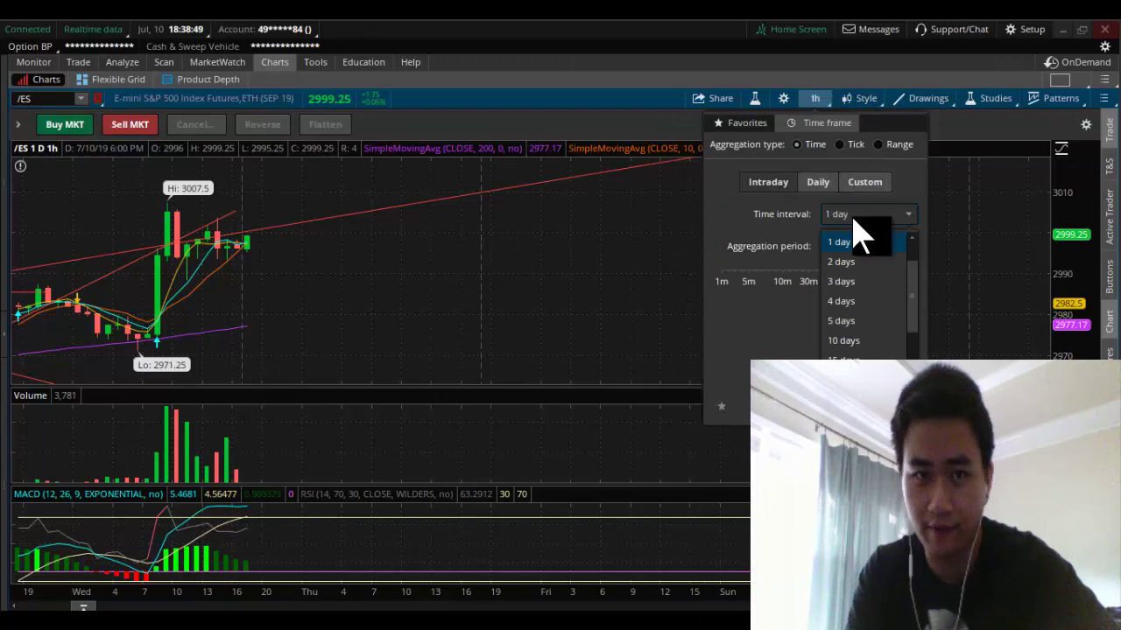
pyautogui.click(843, 320)
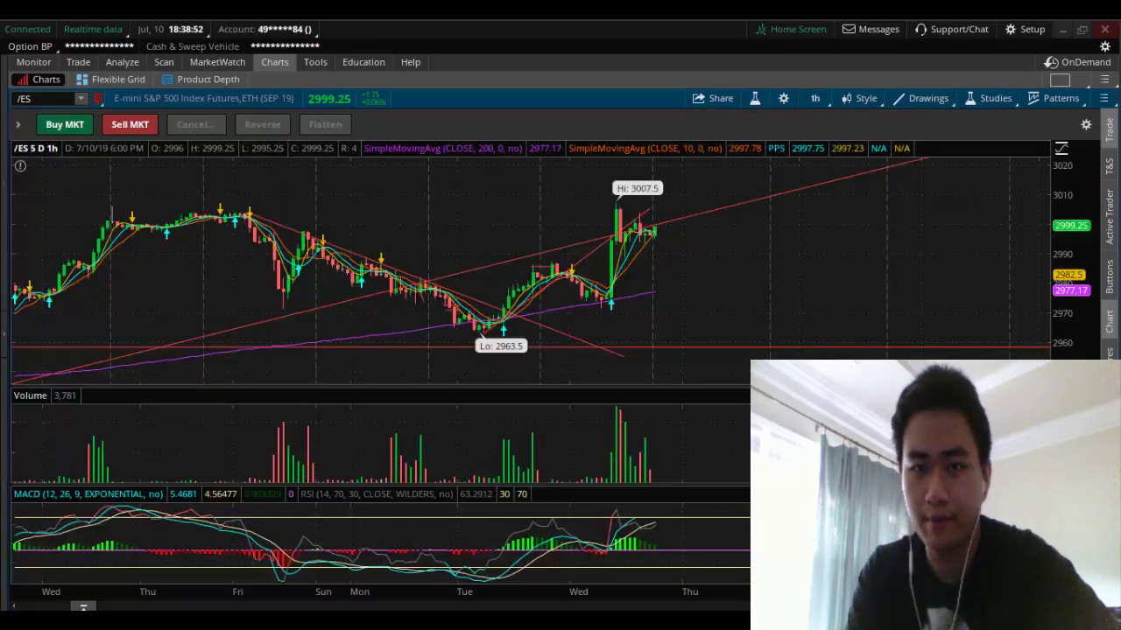
# Try 4-hour bars instead, shortening that interval to 5 days
pyautogui.click(814, 98)
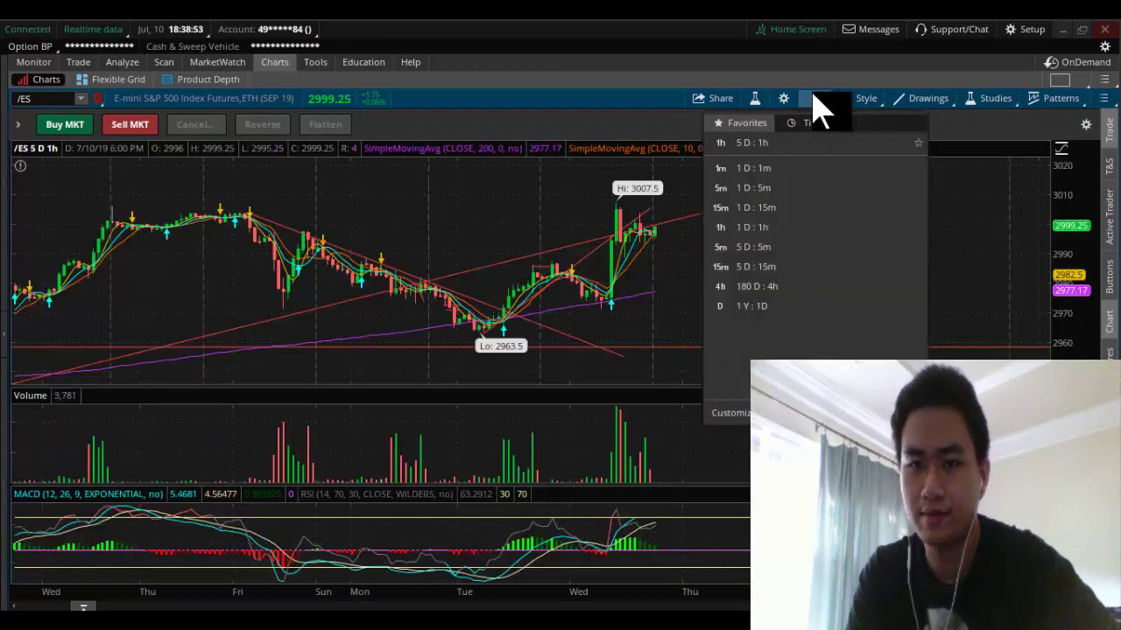
pyautogui.click(788, 289)
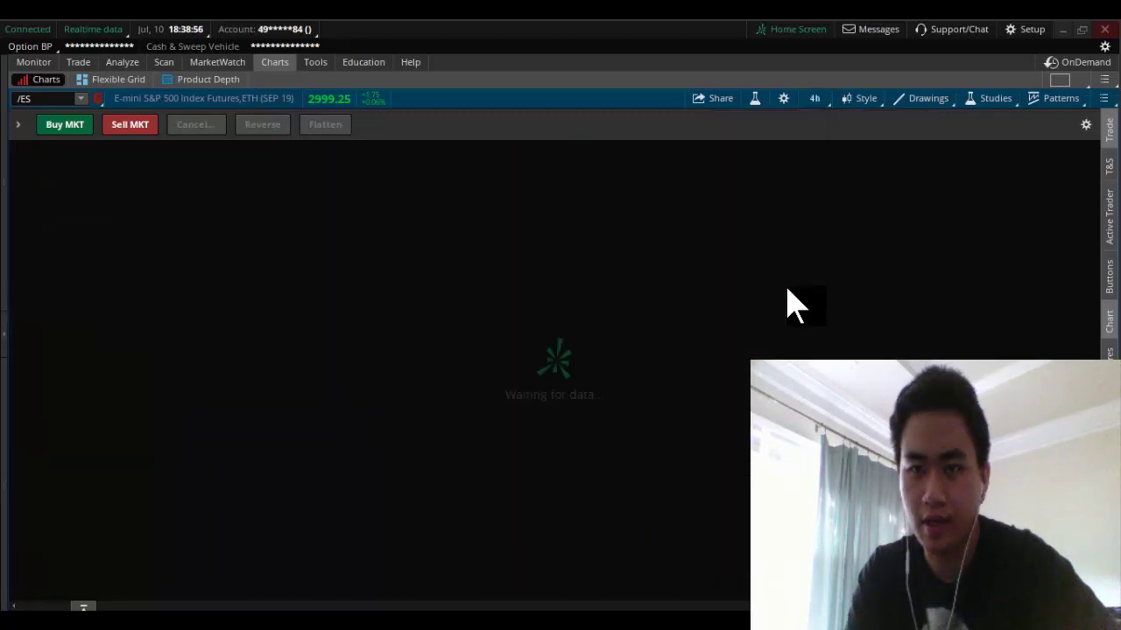
pyautogui.click(823, 100)
pyautogui.click(826, 123)
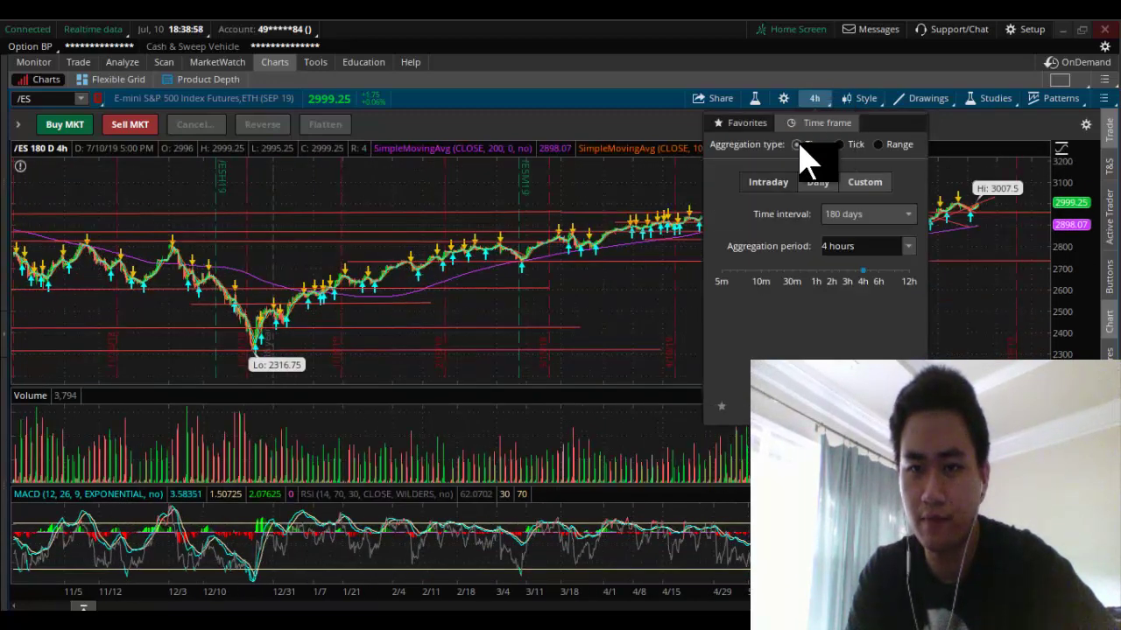
pyautogui.click(862, 213)
pyautogui.click(848, 243)
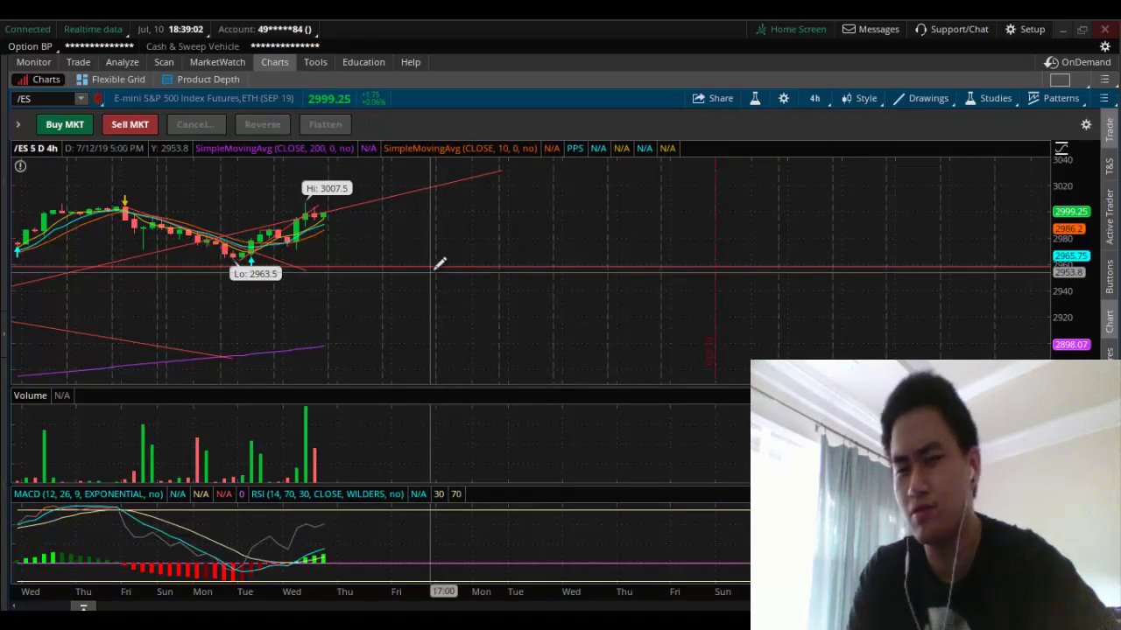
# Return the /ES chart to hourly candles over a 5-day interval
pyautogui.click(813, 99)
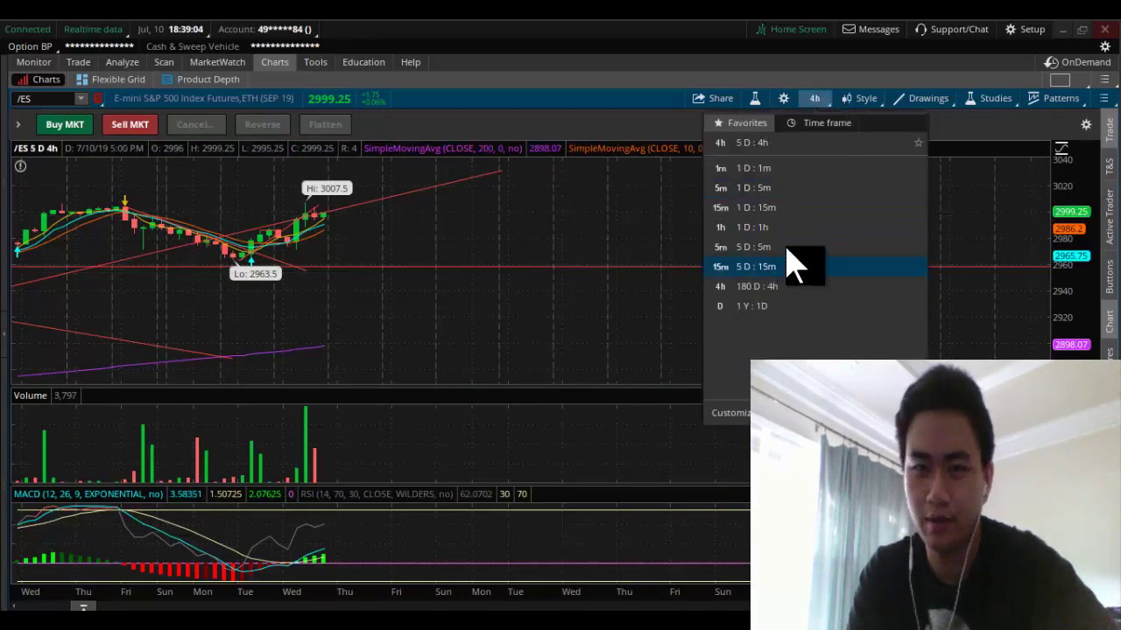
pyautogui.click(751, 227)
pyautogui.click(816, 99)
pyautogui.click(816, 125)
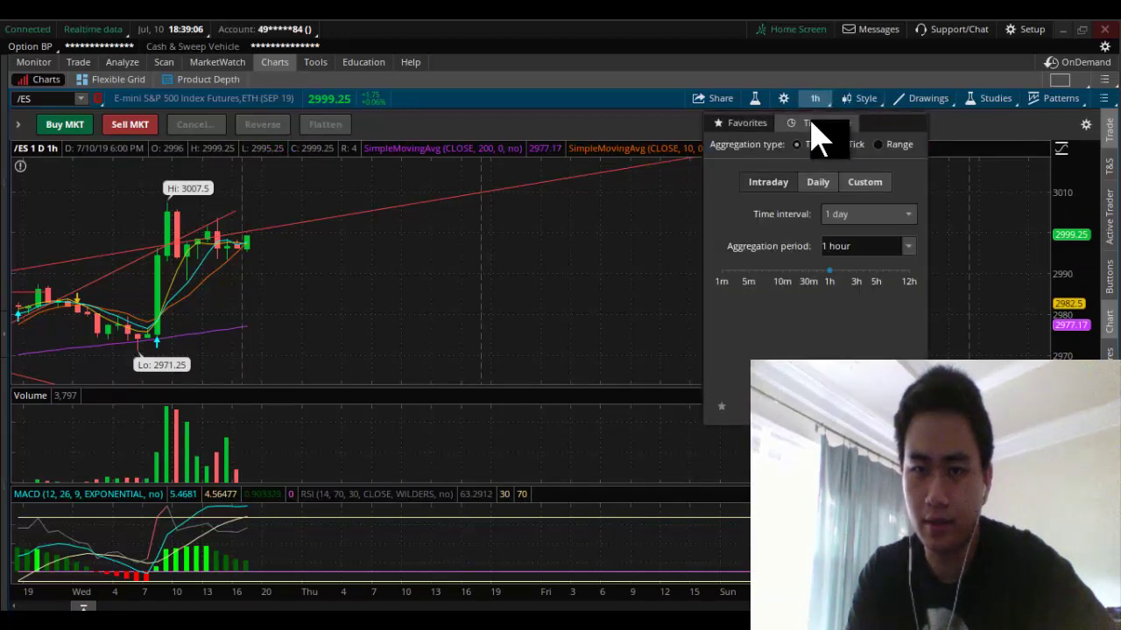
pyautogui.click(848, 217)
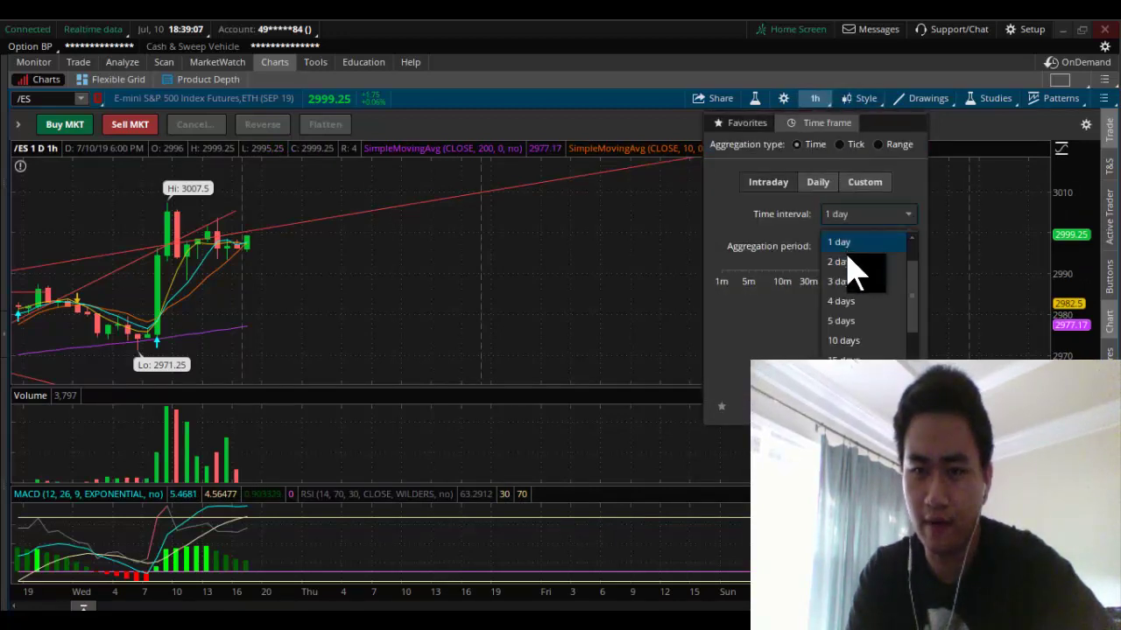
pyautogui.click(842, 321)
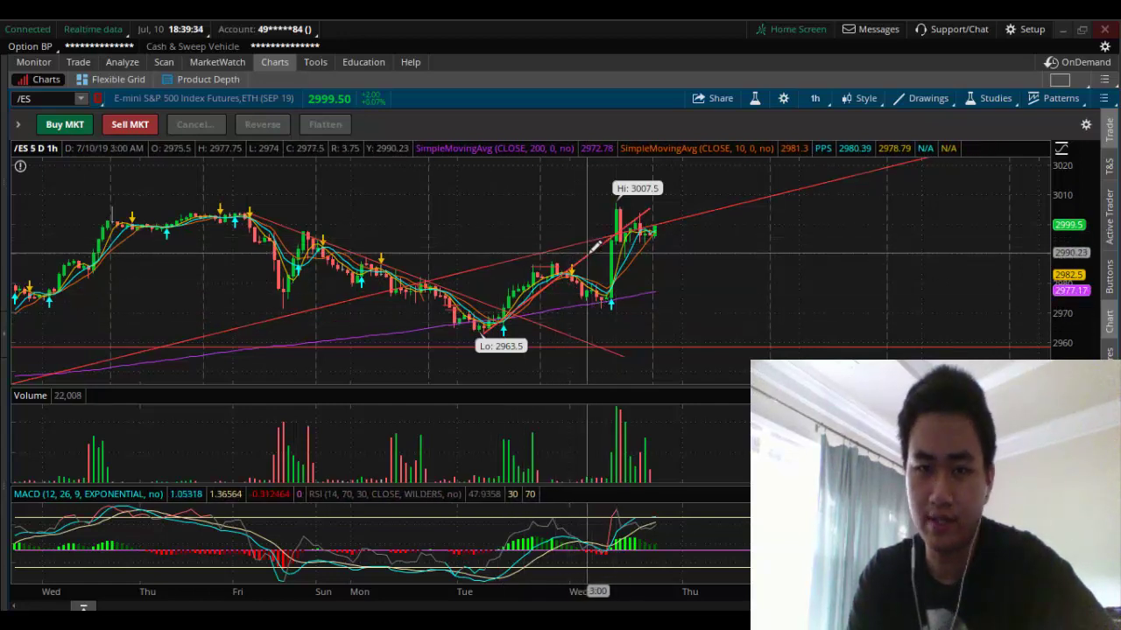
# Remove the old rising /ES trendline and draw a steeper one from Wednesday's low
pyautogui.rightClick(595, 260)
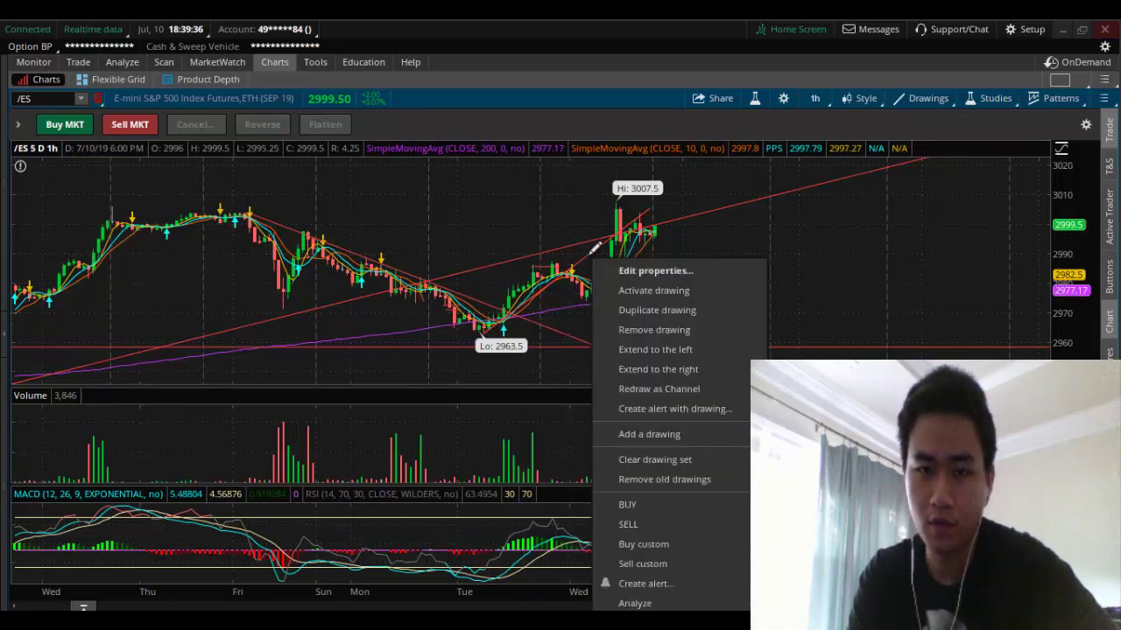
pyautogui.click(674, 330)
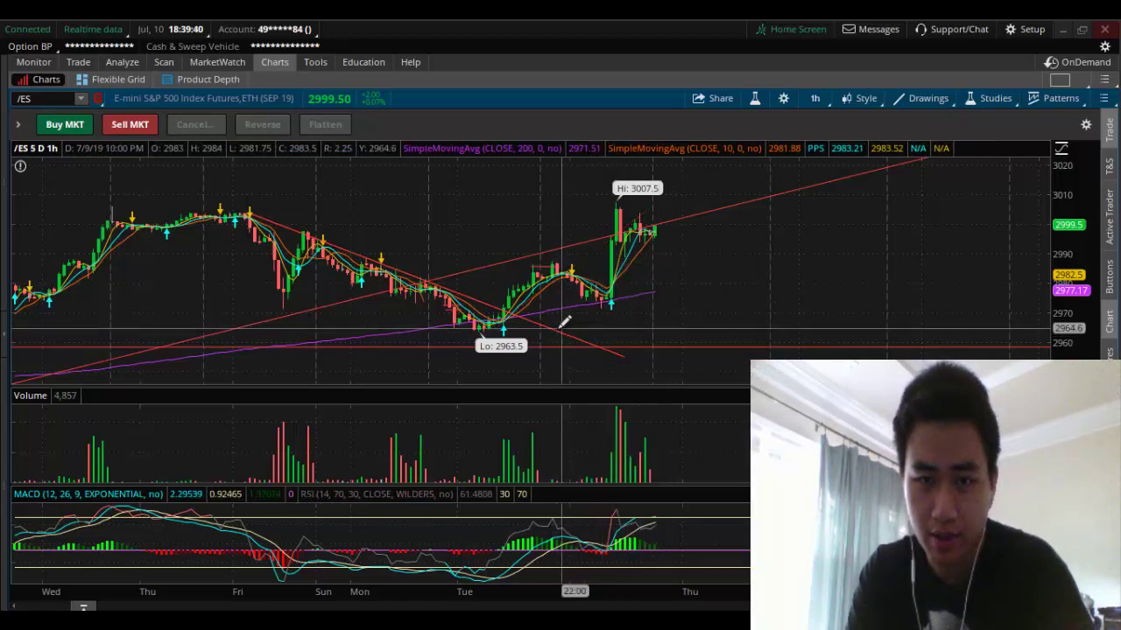
pyautogui.rightClick(691, 222)
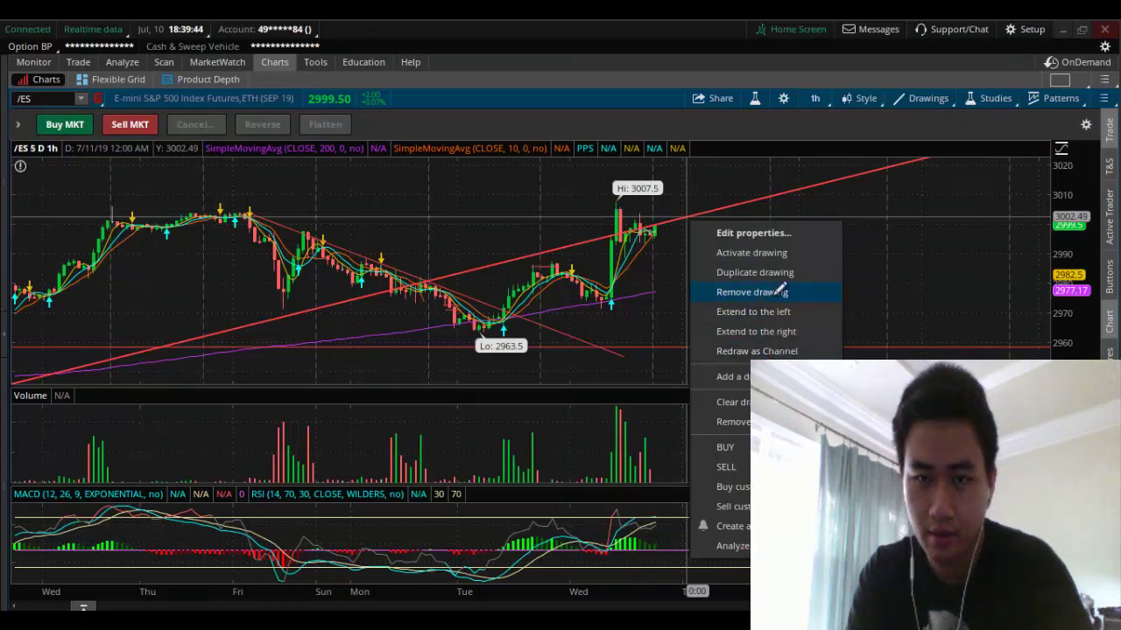
pyautogui.click(772, 293)
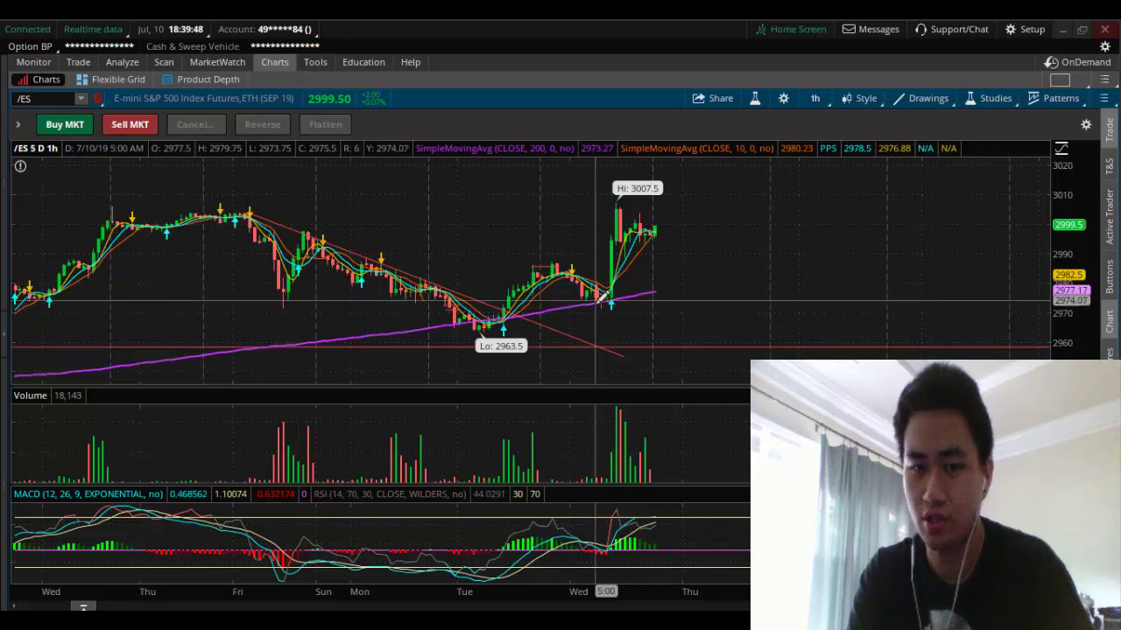
pyautogui.click(598, 300)
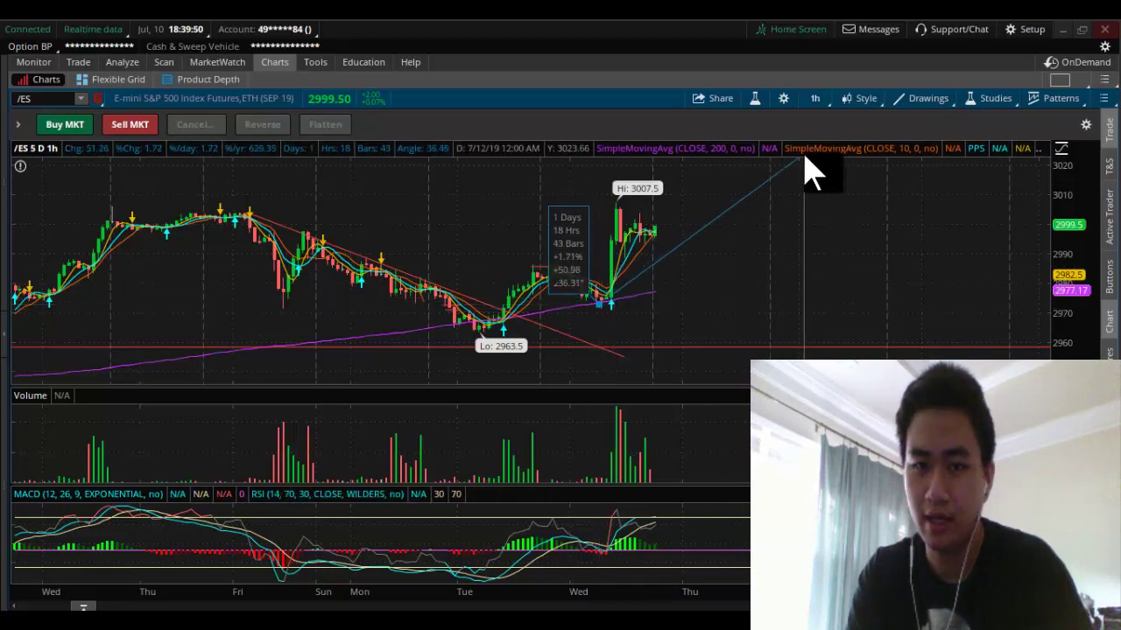
pyautogui.click(759, 167)
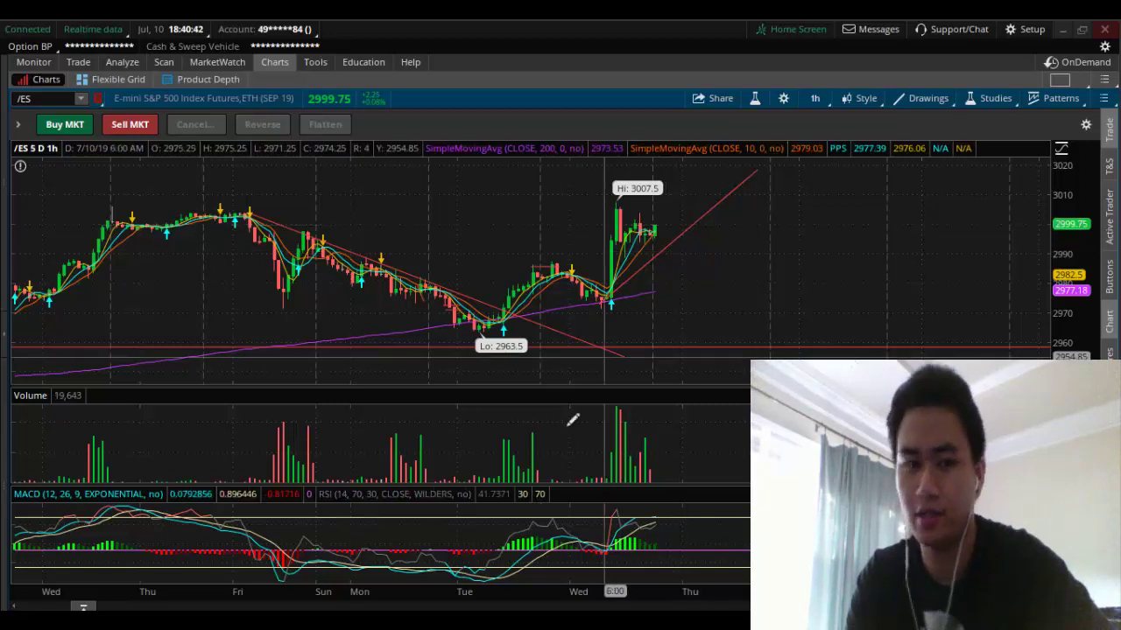
# Load TSLA into the chart, keeping the five-day hourly time frame
pyautogui.click(34, 99)
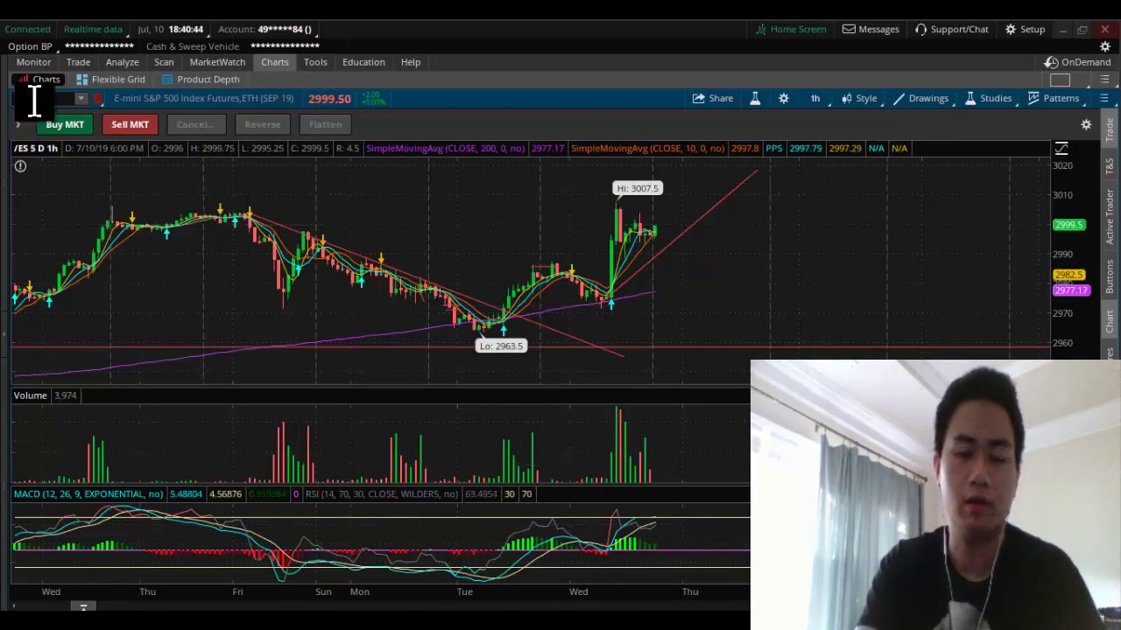
pyautogui.write('TSLA')
pyautogui.press('Return')
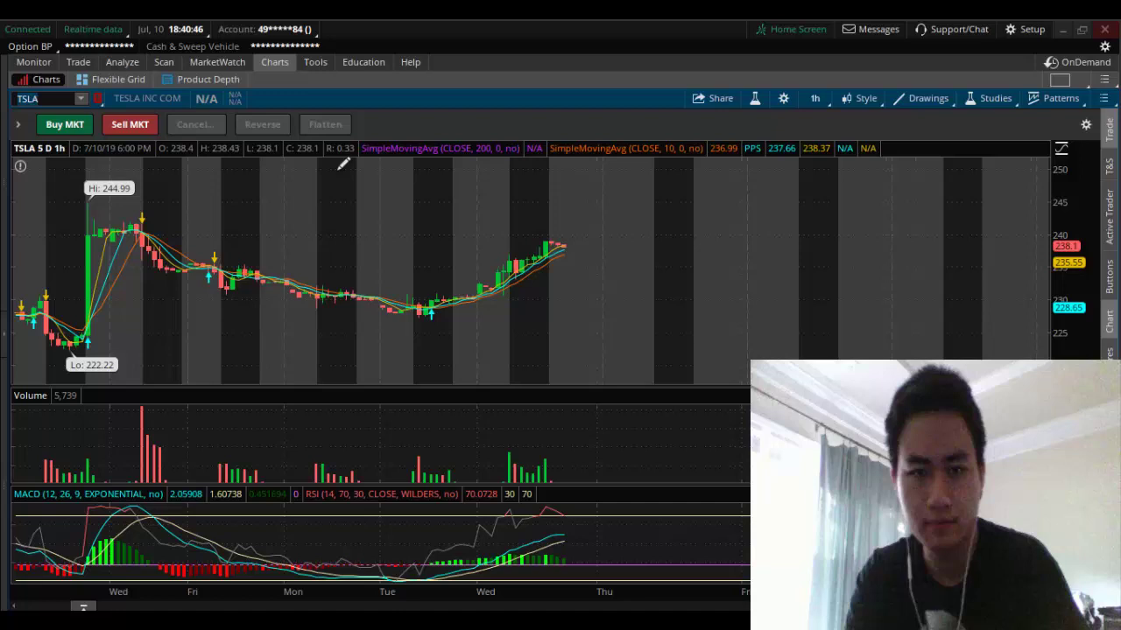
pyautogui.click(816, 99)
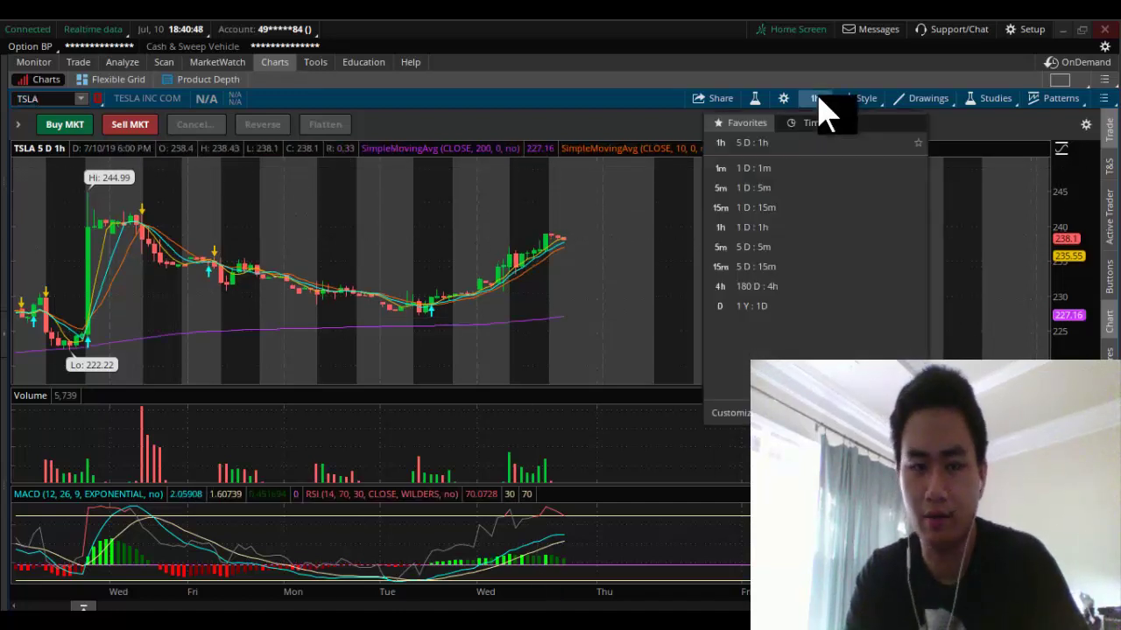
pyautogui.click(670, 47)
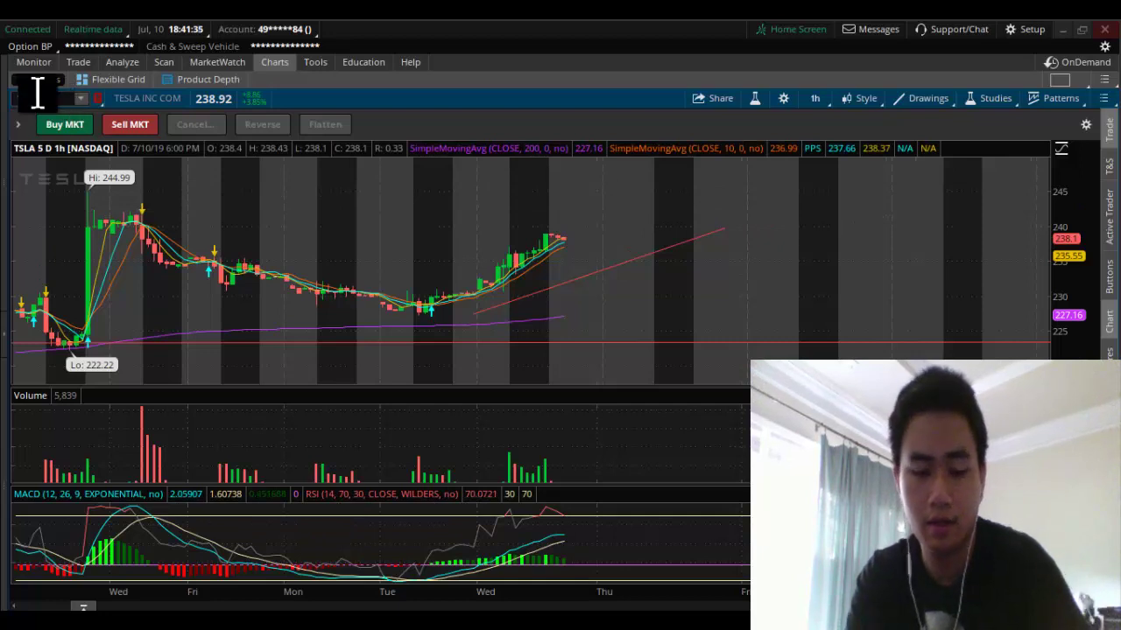
# Load BABA on a one-year daily (1 Y : 1D) chart
pyautogui.write('BABA')
pyautogui.press('Return')
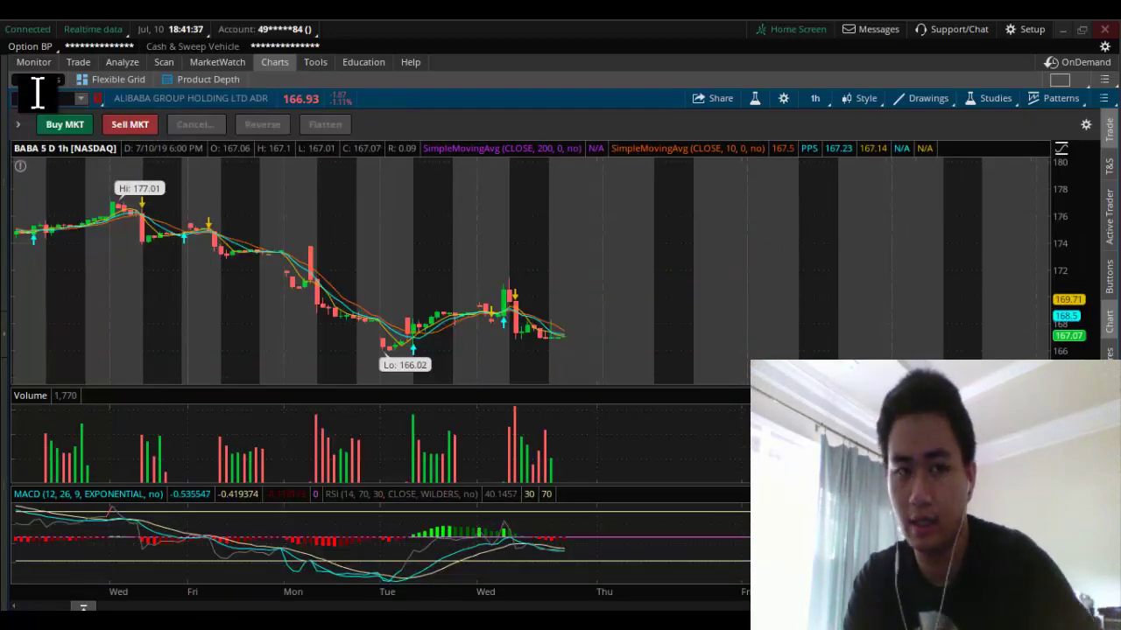
pyautogui.click(816, 99)
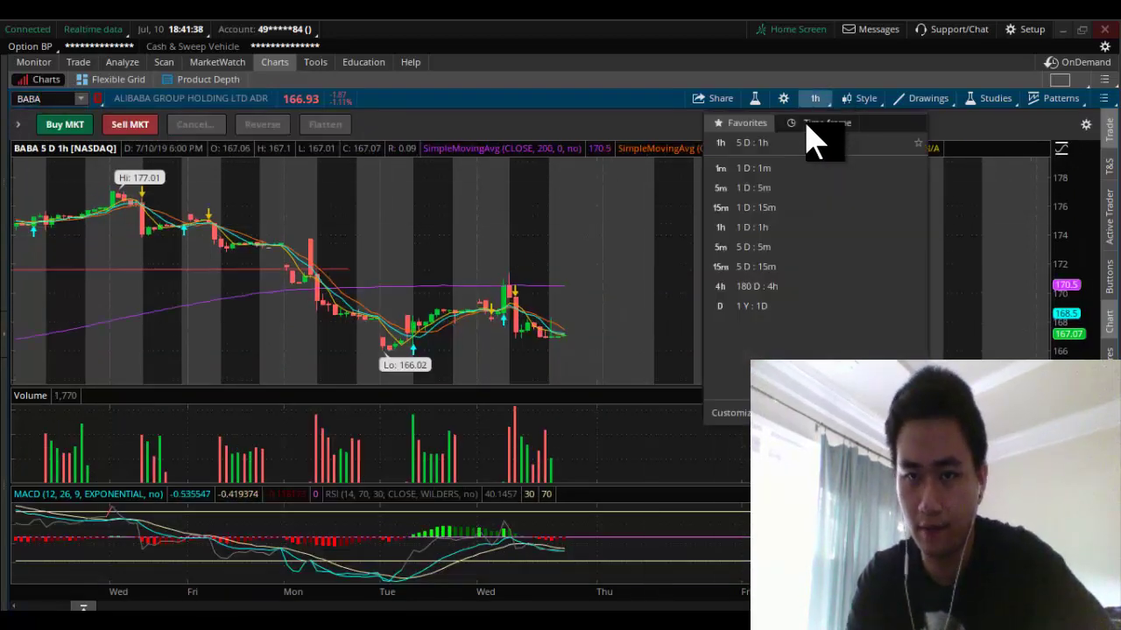
pyautogui.click(758, 309)
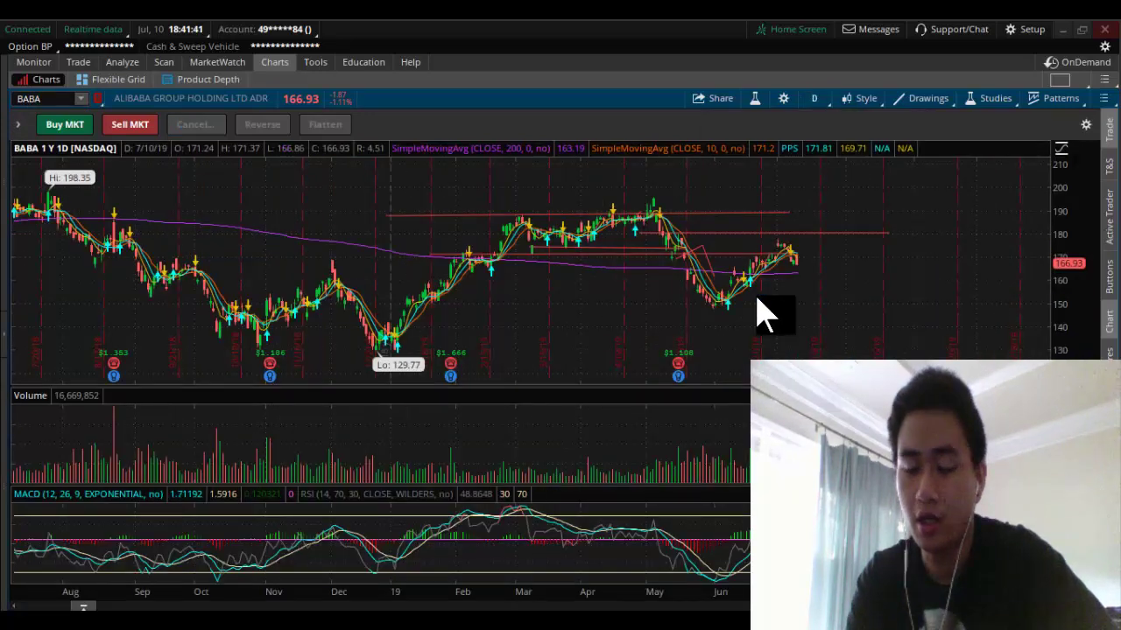
# Zoom the BABA chart into late May through mid-July 2019
pyautogui.scroll(3, 893, 305)
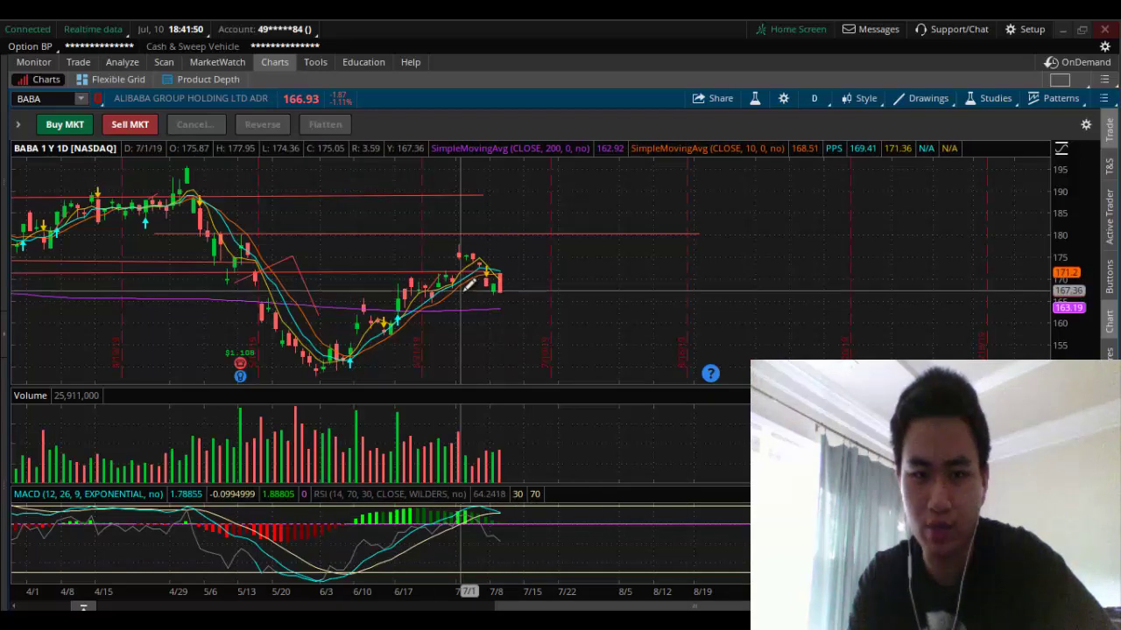
pyautogui.moveTo(412, 263); pyautogui.dragTo(600, 317)
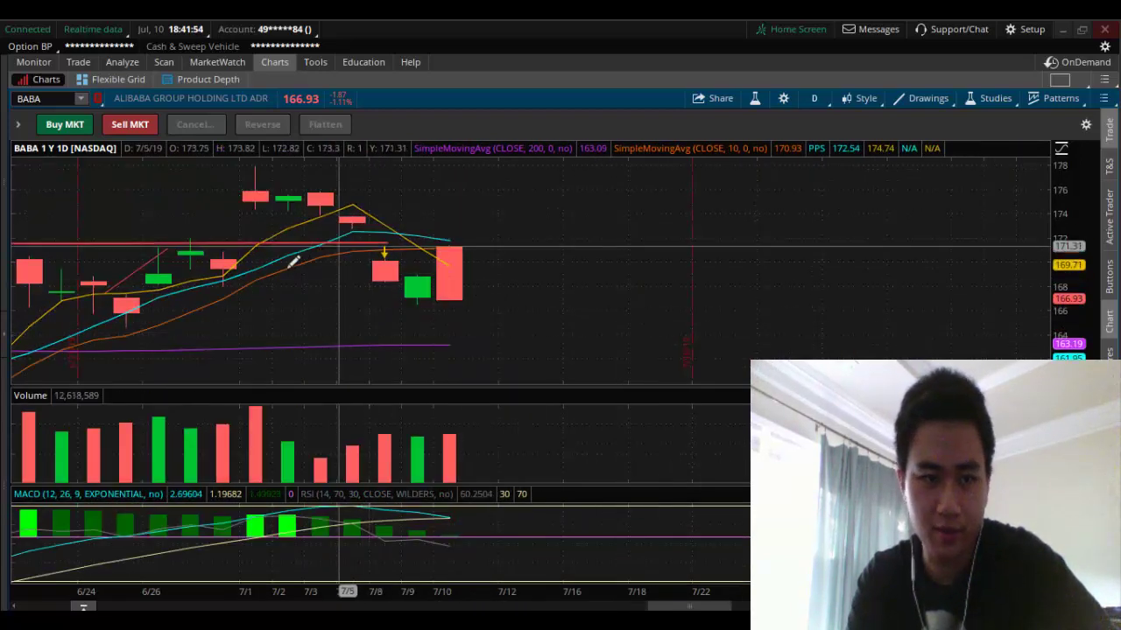
pyautogui.rightClick(567, 303)
pyautogui.click(605, 327)
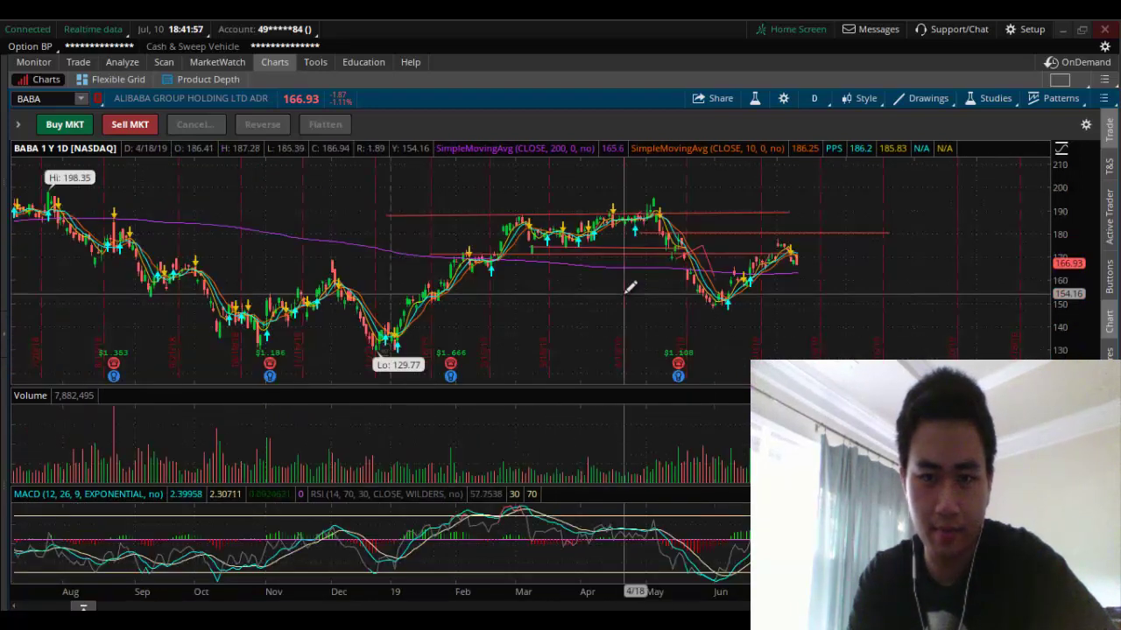
pyautogui.moveTo(701, 262); pyautogui.dragTo(905, 305)
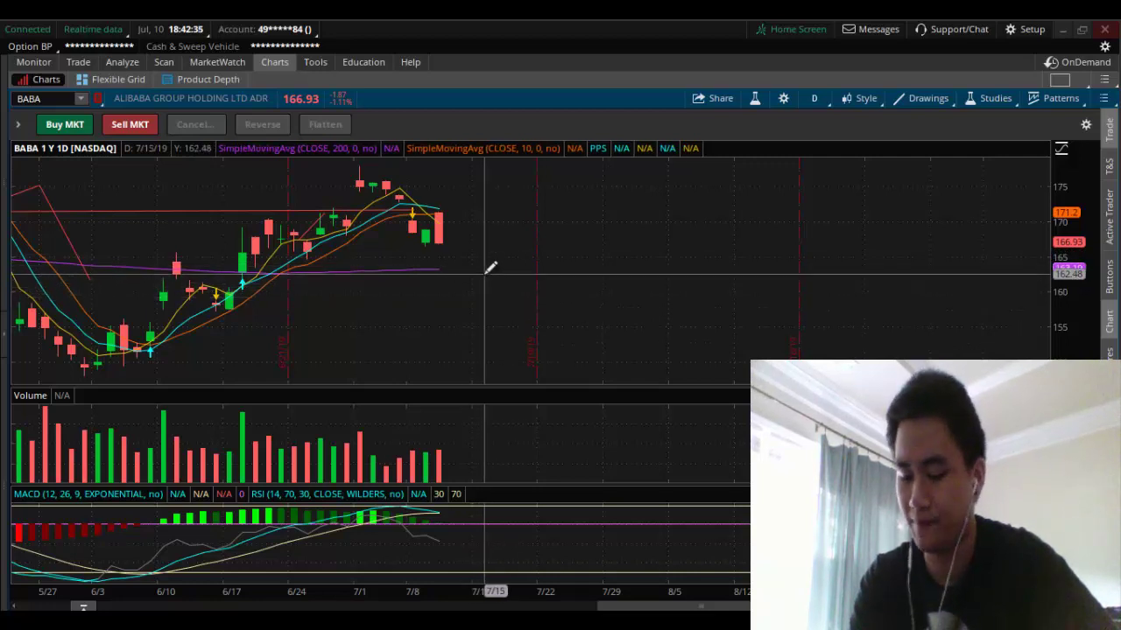
# Load /ES daily candles and zoom to April through early July 2019
pyautogui.click(53, 98)
pyautogui.write('/ES')
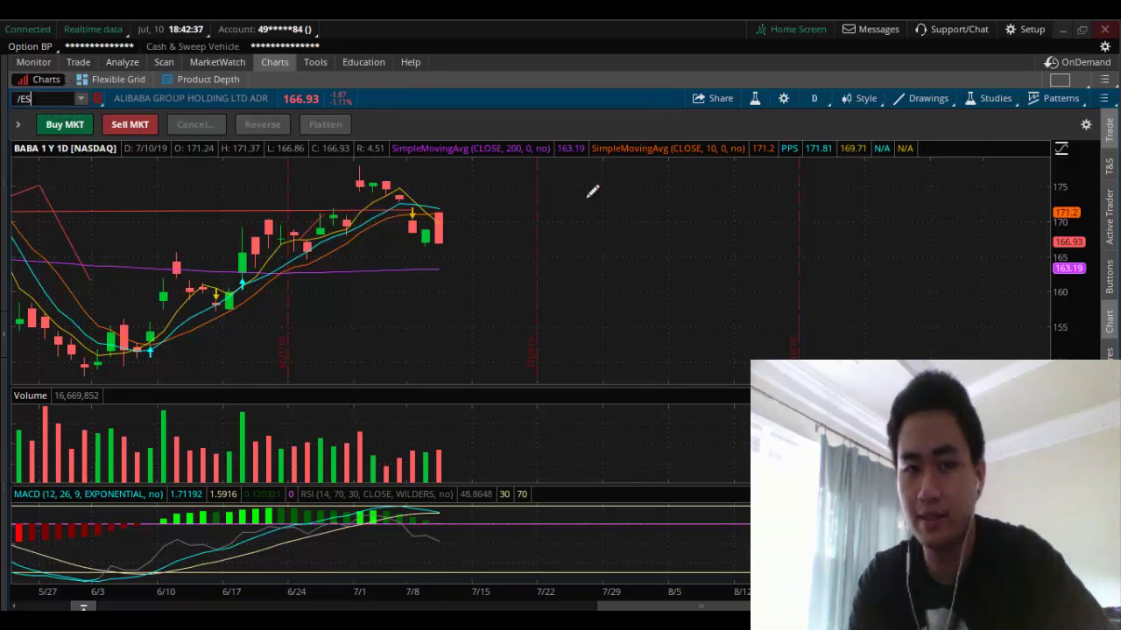
pyautogui.press('Return')
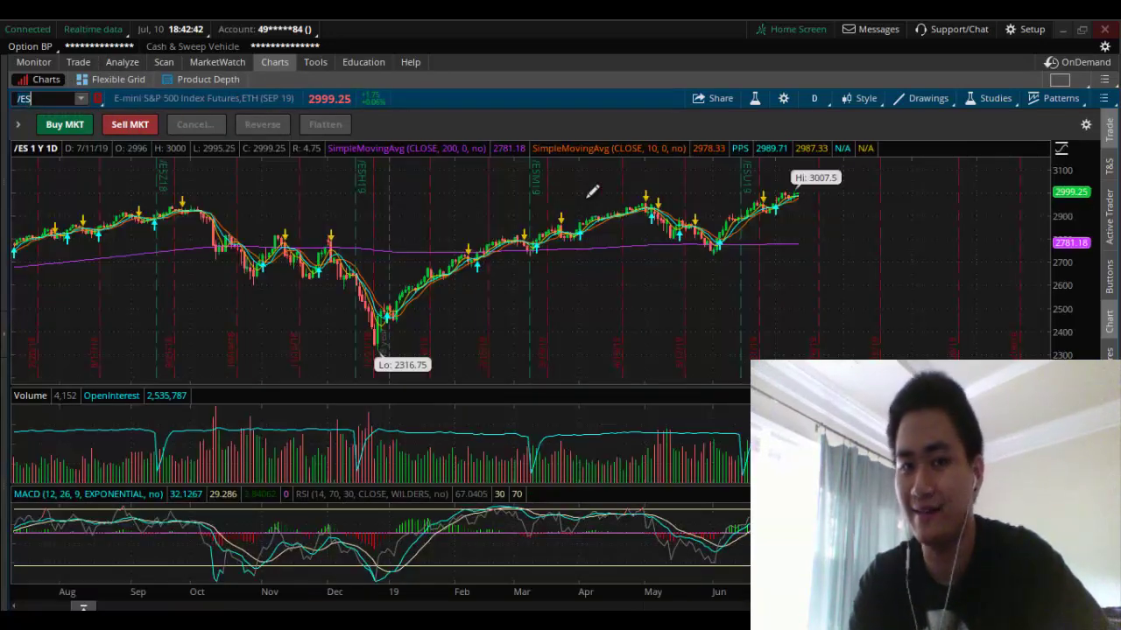
pyautogui.moveTo(586, 194); pyautogui.dragTo(1048, 280)
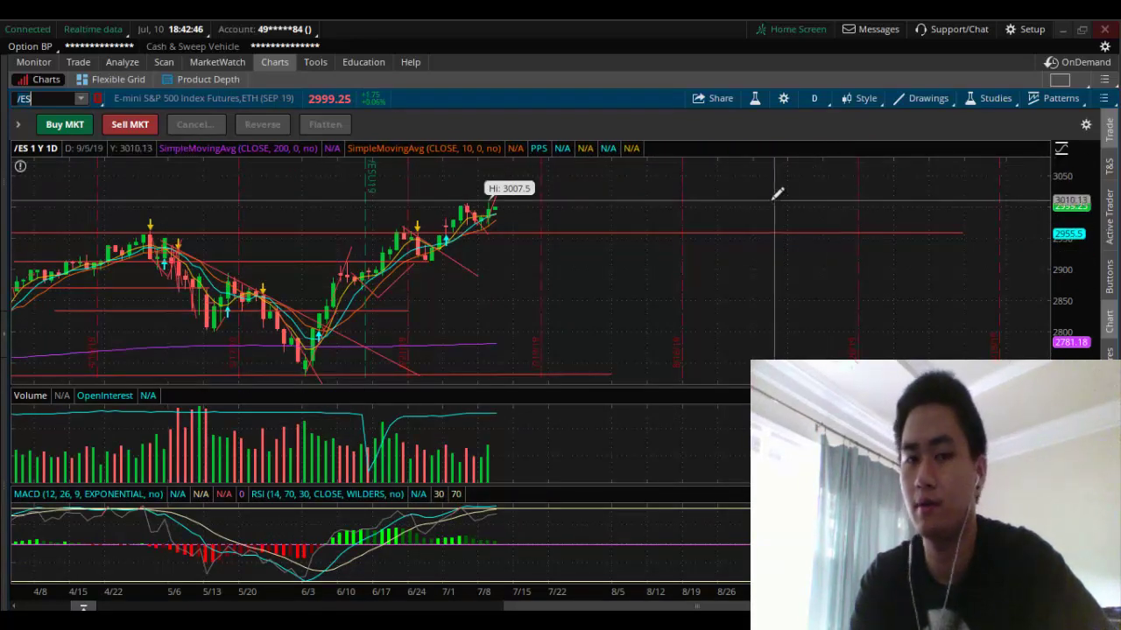